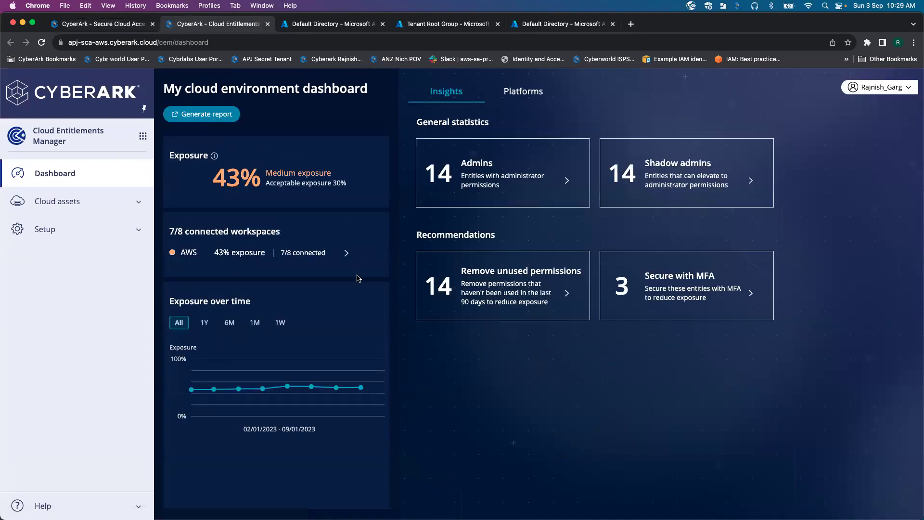
# Step: Expand the Setup section in the sidebar to reveal Platform management and Integrations
pyautogui.click(138, 230)
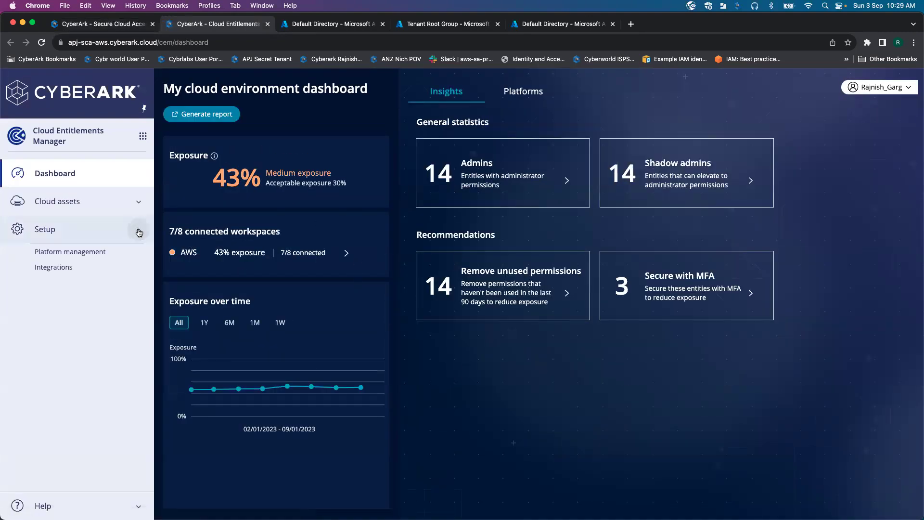
# Step: From the AZURE card on Platform management, add a subscription as a new directory
pyautogui.click(108, 252)
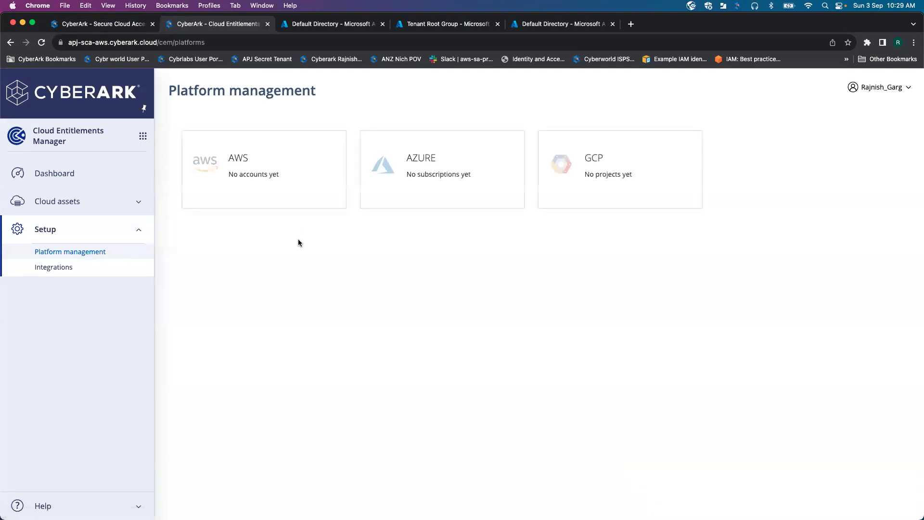
pyautogui.moveTo(453, 163)
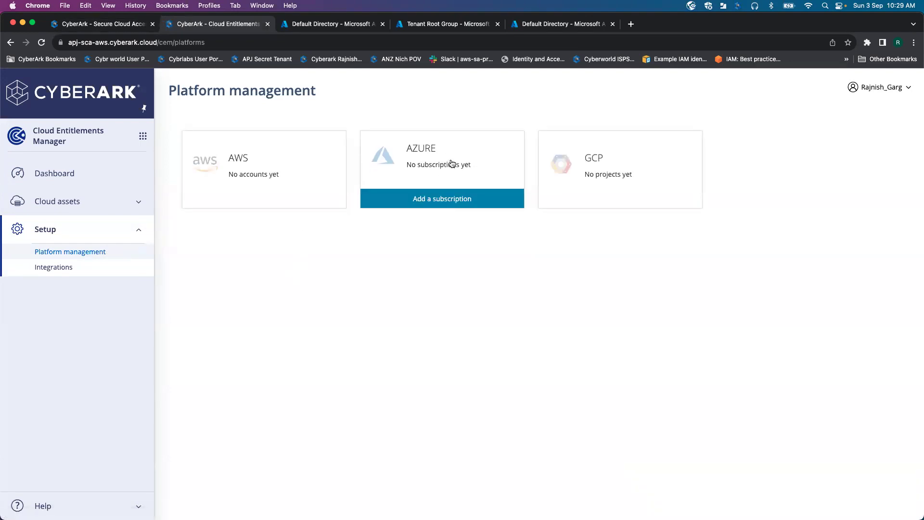
pyautogui.click(450, 199)
pyautogui.click(466, 263)
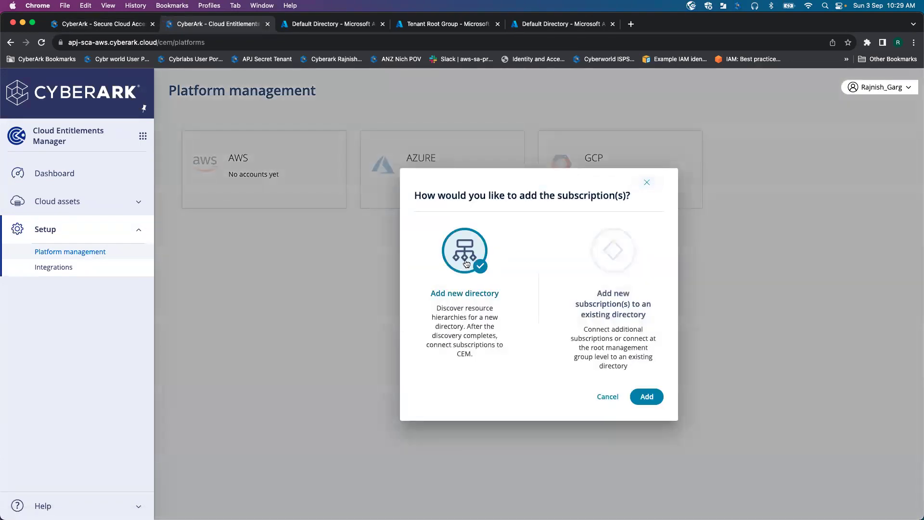
pyautogui.click(653, 397)
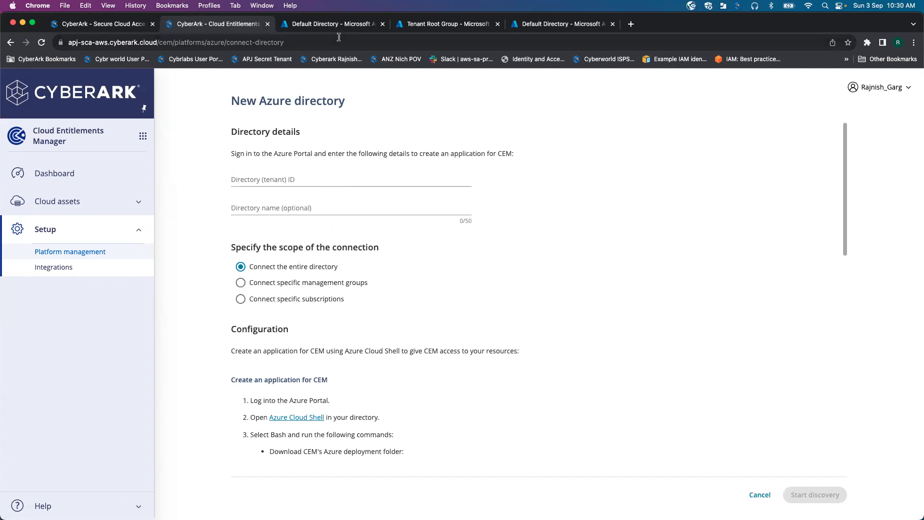
# Step: Paste the tenant ID from the Azure AD overview into Directory (tenant) ID
pyautogui.click(328, 24)
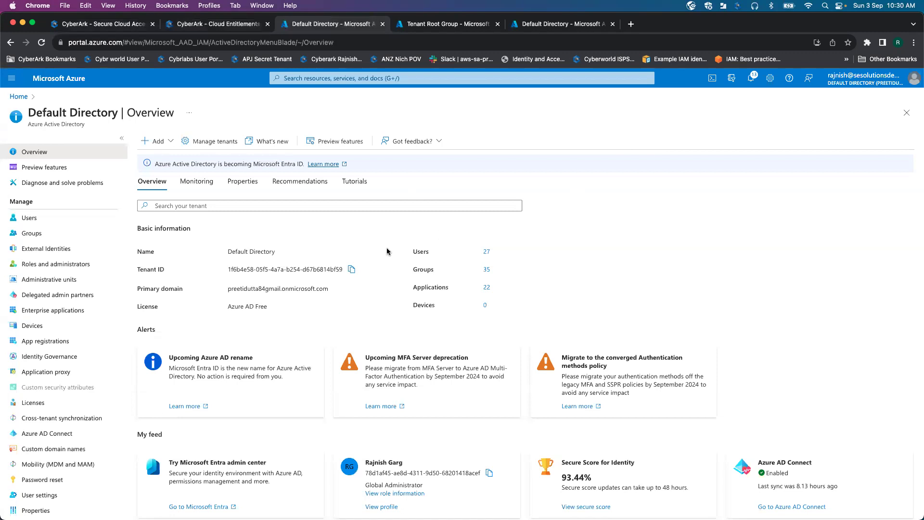
pyautogui.click(352, 269)
pyautogui.click(227, 24)
pyautogui.click(301, 182)
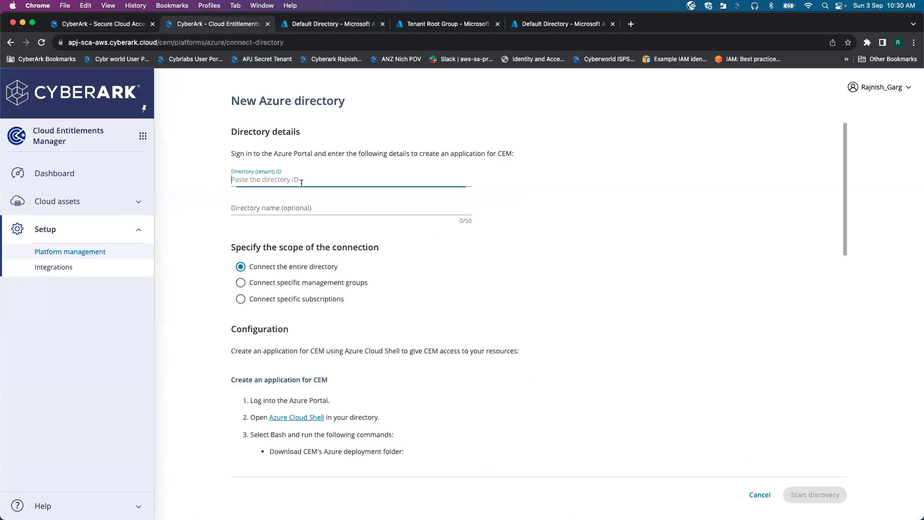
pyautogui.press('super+v')
# Step: Name the directory 'SCA Azure Zero Standing Access' and keep Connect the entire directory
pyautogui.click(279, 209)
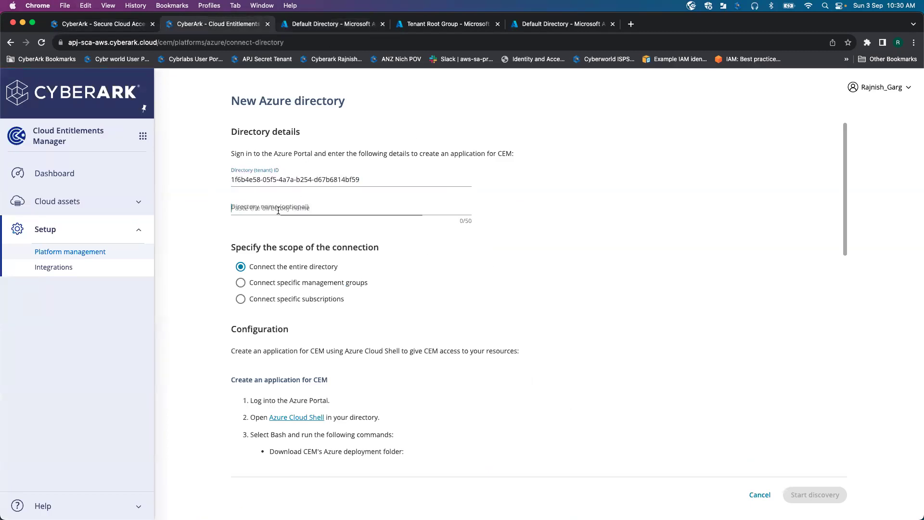
pyautogui.write('scA A')
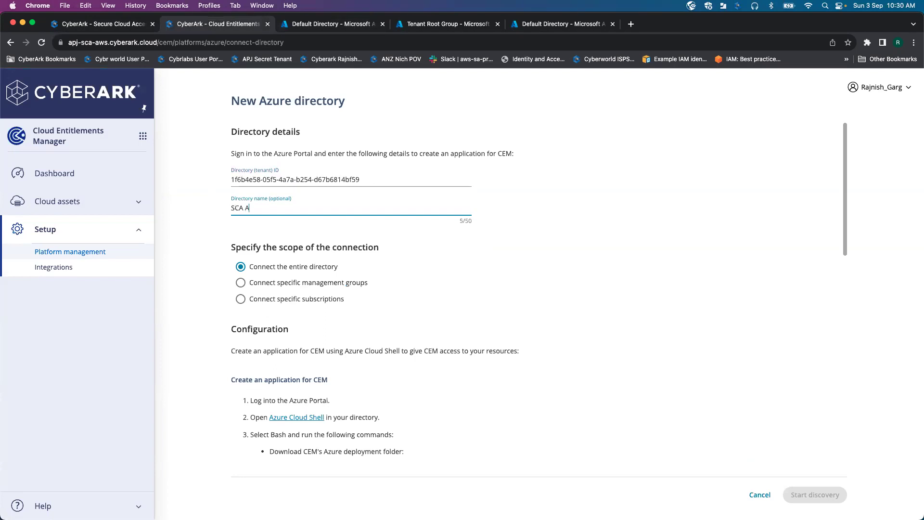
pyautogui.write('zure Zero Standing Access')
pyautogui.press('Tab')
pyautogui.press('Down')
pyautogui.click(240, 266)
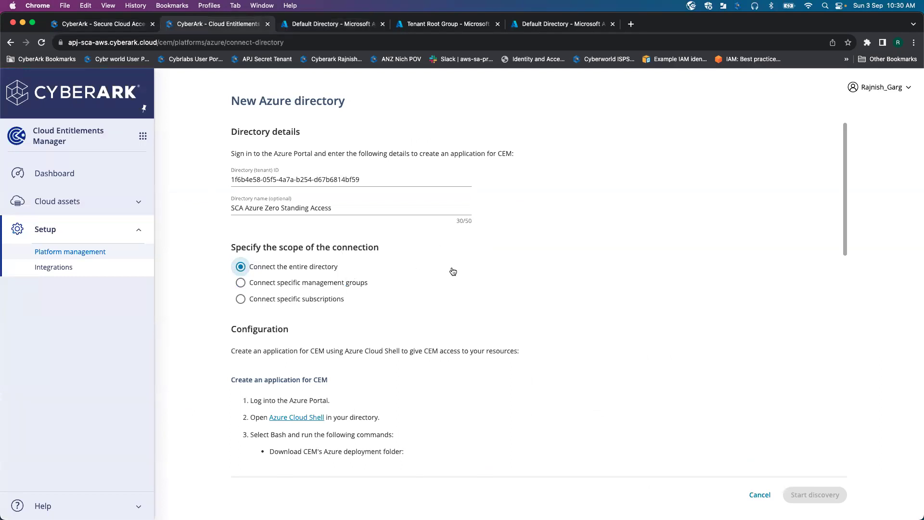
pyautogui.scroll(-3, 452, 267)
pyautogui.scroll(-3, 452, 269)
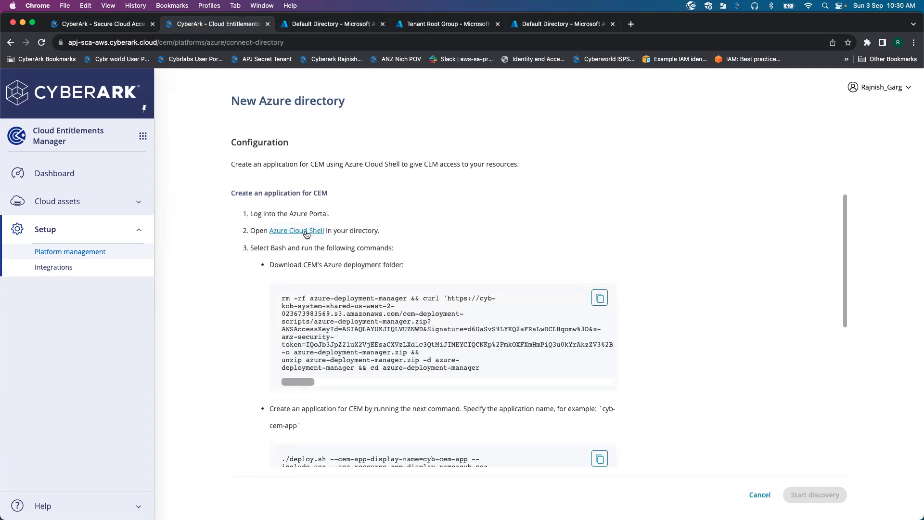
pyautogui.click(307, 235)
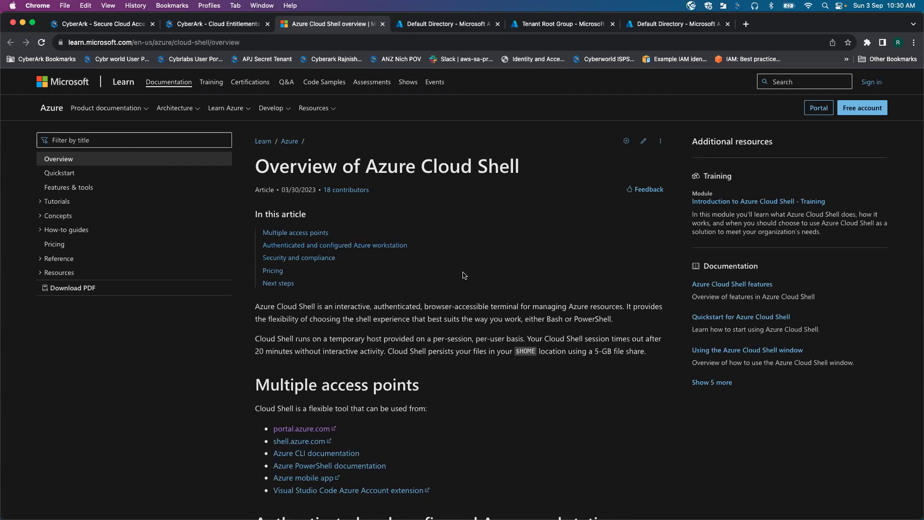
pyautogui.scroll(-10, 464, 276)
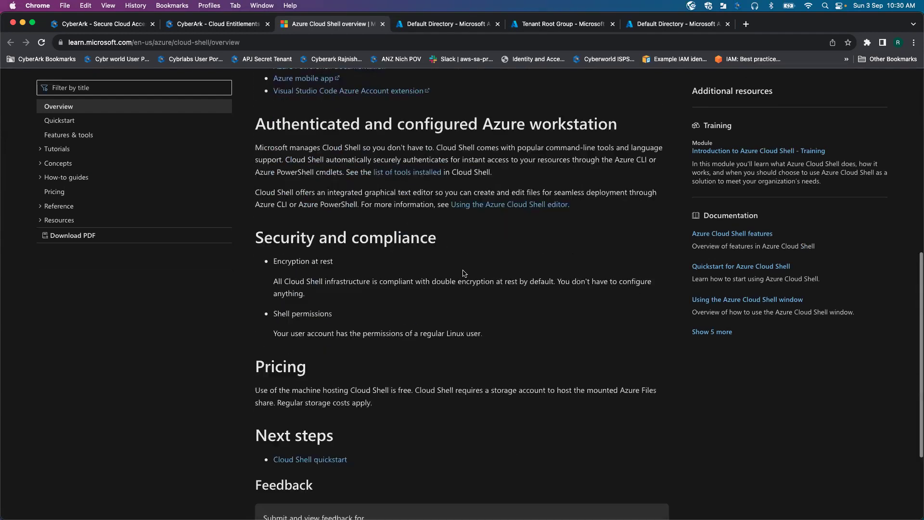
pyautogui.scroll(3, 464, 273)
pyautogui.scroll(5, 464, 273)
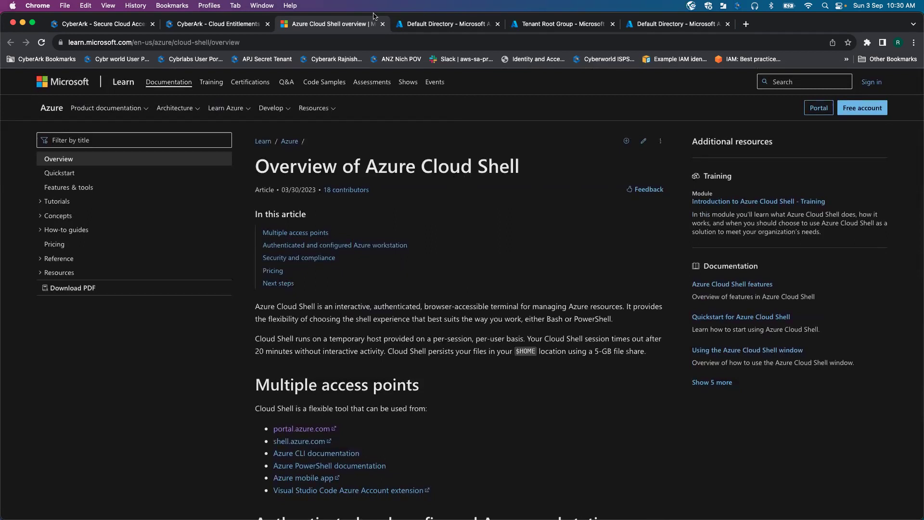
pyautogui.click(382, 24)
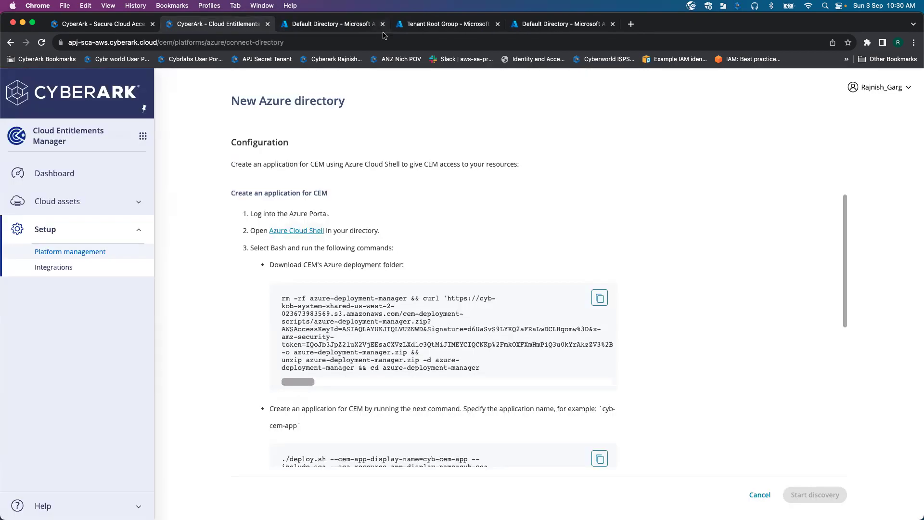
# Step: Open PowerShell Cloud Shell in the Azure portal, resize its pane, and clear the terminal
pyautogui.click(538, 25)
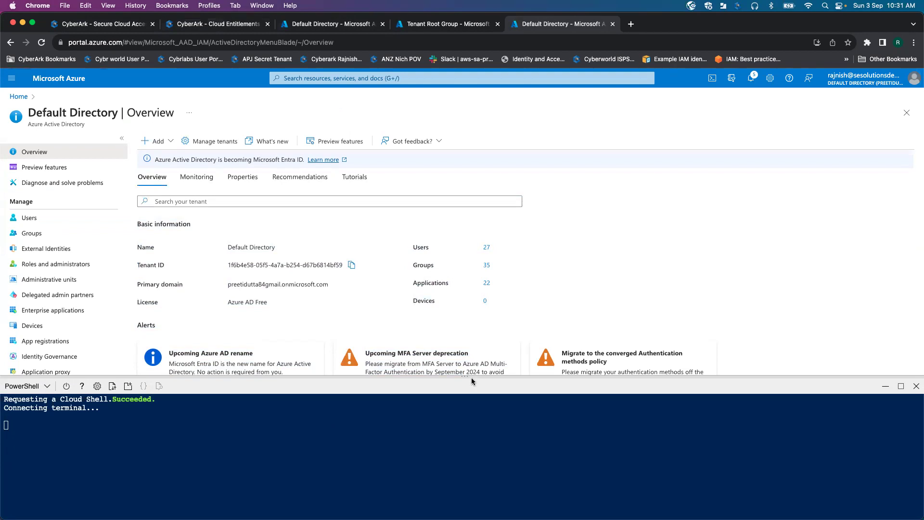
pyautogui.moveTo(465, 376); pyautogui.dragTo(466, 373)
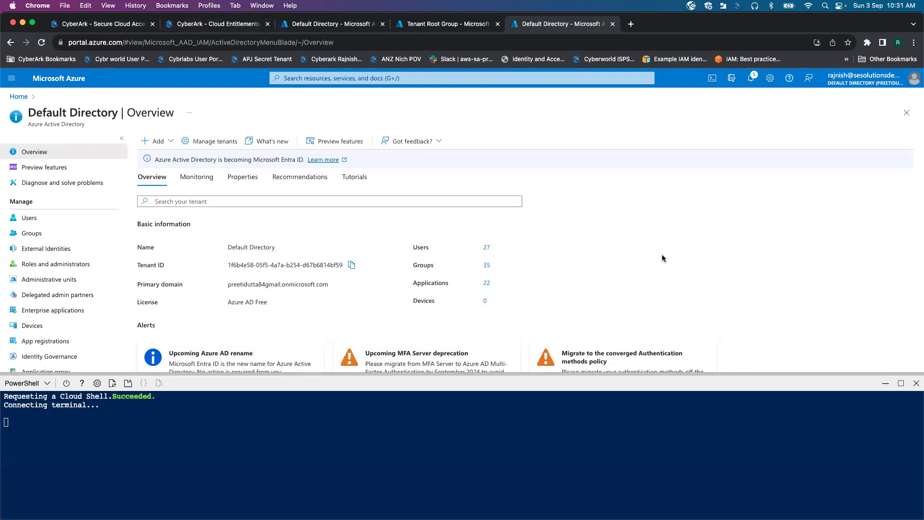
pyautogui.moveTo(263, 375); pyautogui.dragTo(516, 431)
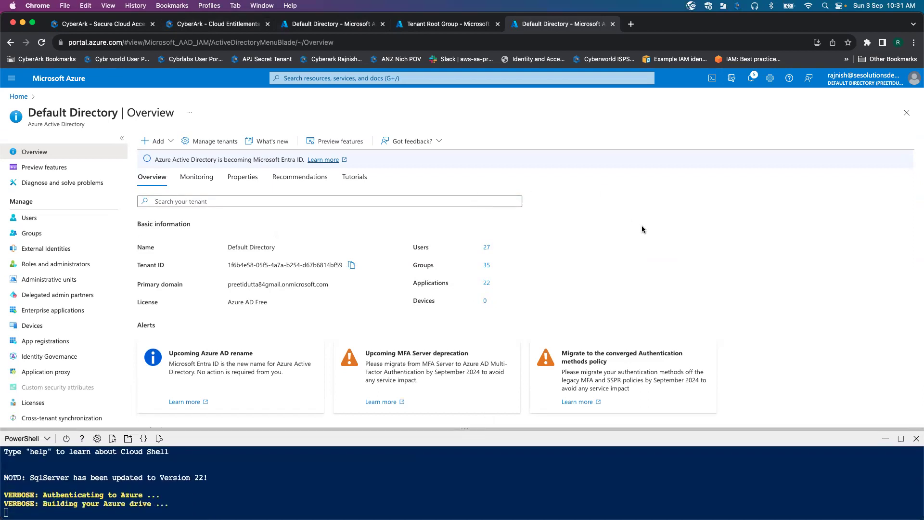
pyautogui.moveTo(465, 428); pyautogui.dragTo(284, 461)
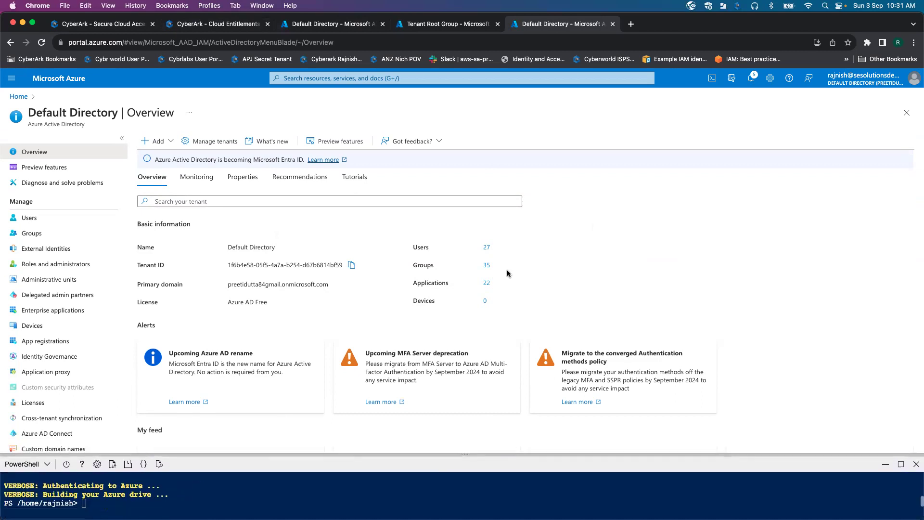
pyautogui.press('Return')
pyautogui.press('Return')
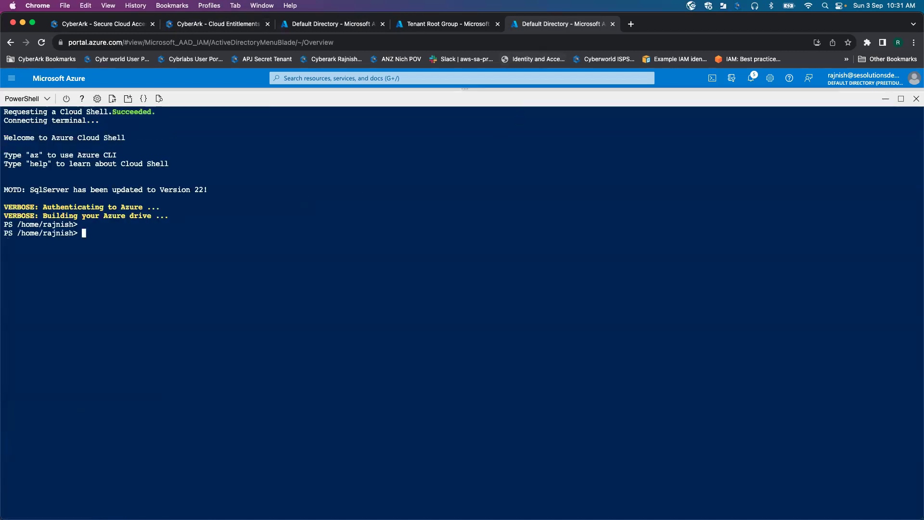
pyautogui.write('clear')
pyautogui.press('Return')
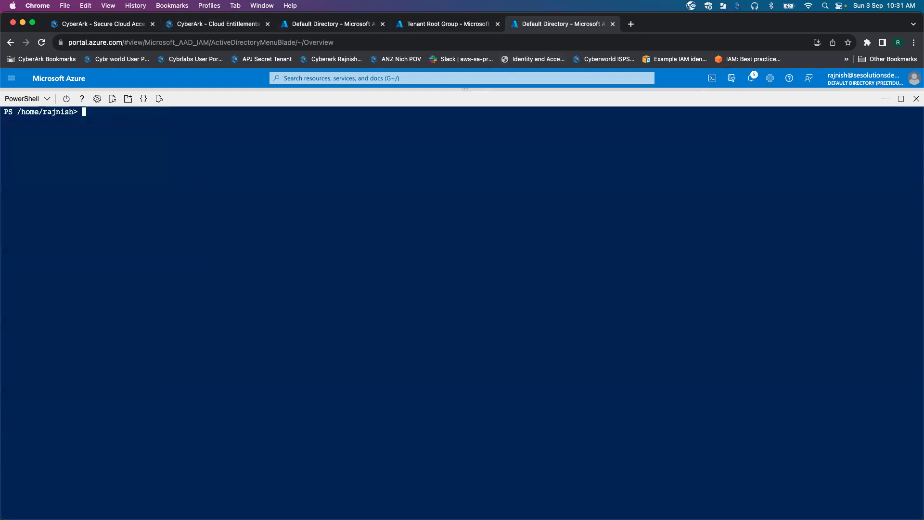
pyautogui.click(336, 24)
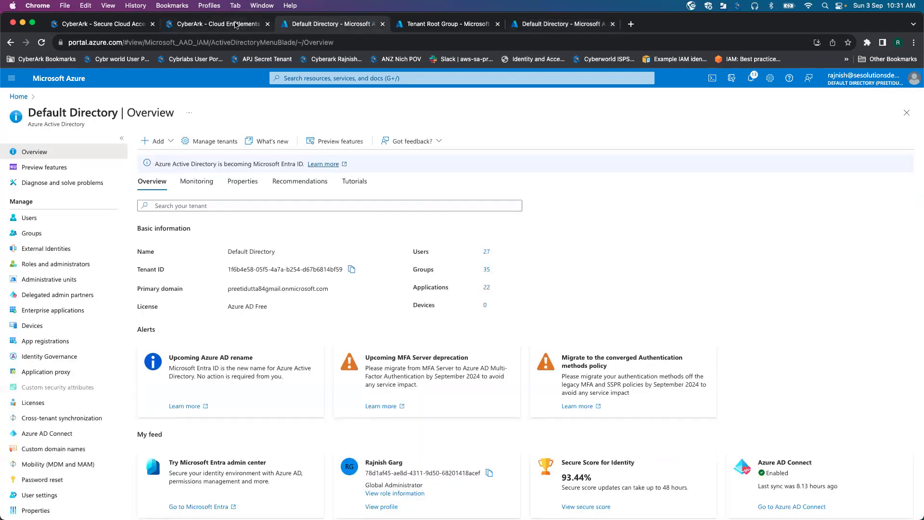
# Step: Run CEM's deployment folder download command in Cloud Shell
pyautogui.click(235, 24)
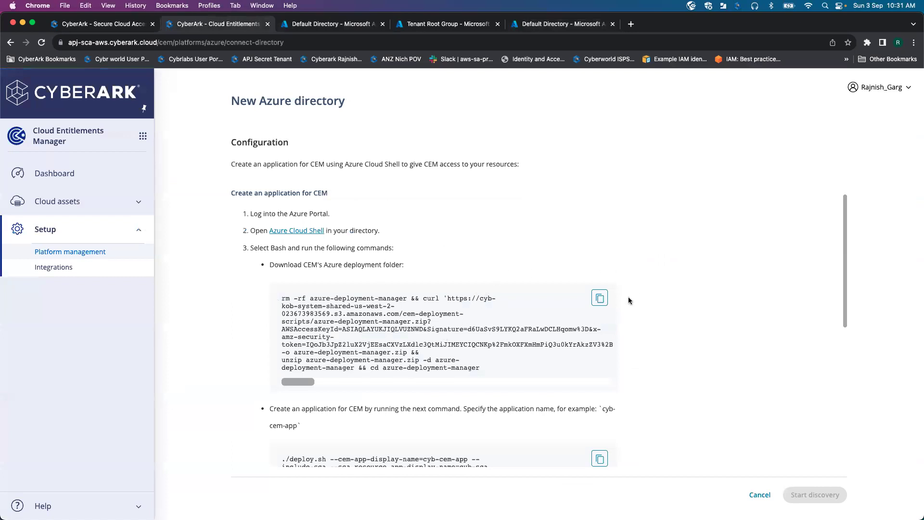
pyautogui.click(599, 298)
pyautogui.click(559, 23)
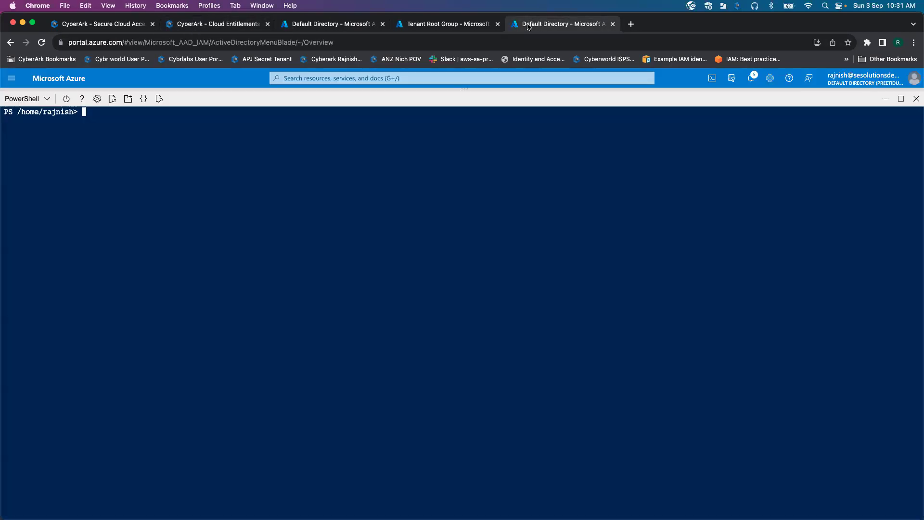
pyautogui.rightClick(160, 127)
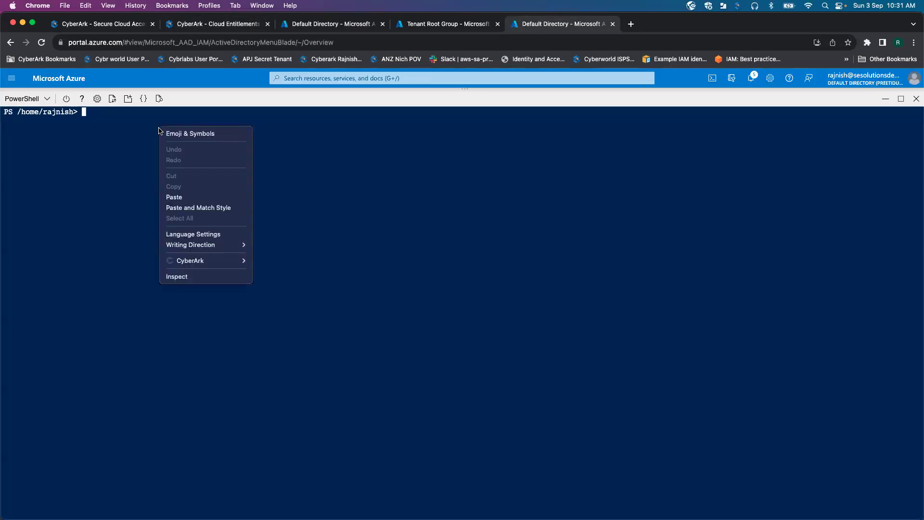
pyautogui.click(214, 196)
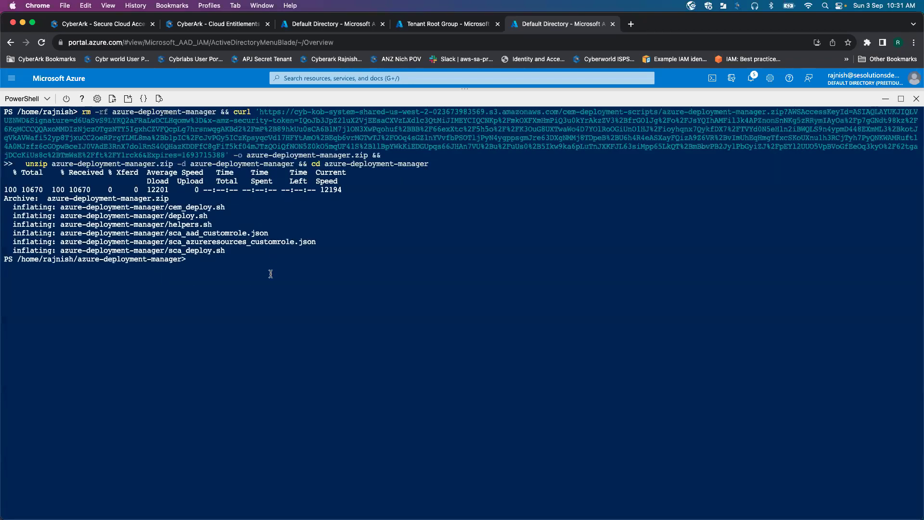
# Step: List the downloaded azure-deployment-manager files with ls, then clear the terminal
pyautogui.press('Return')
pyautogui.write('ls')
pyautogui.press('Return')
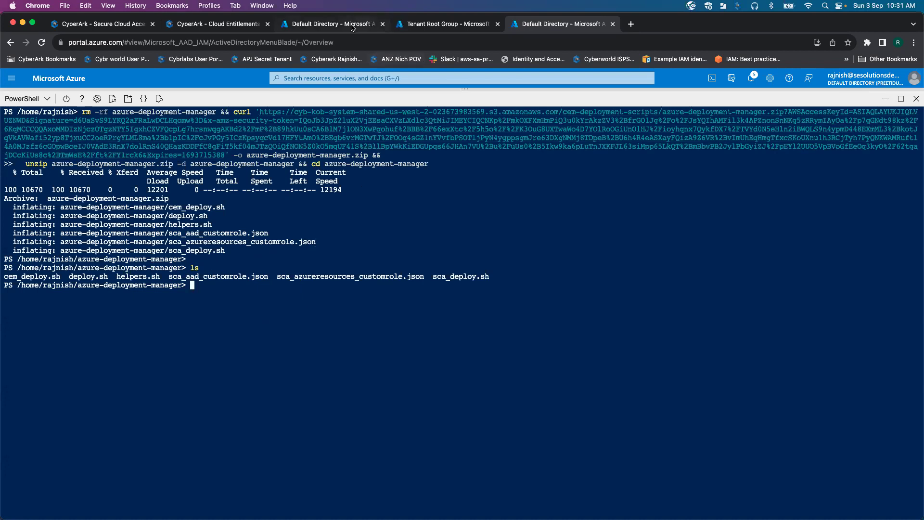
pyautogui.write('clear')
pyautogui.press('Return')
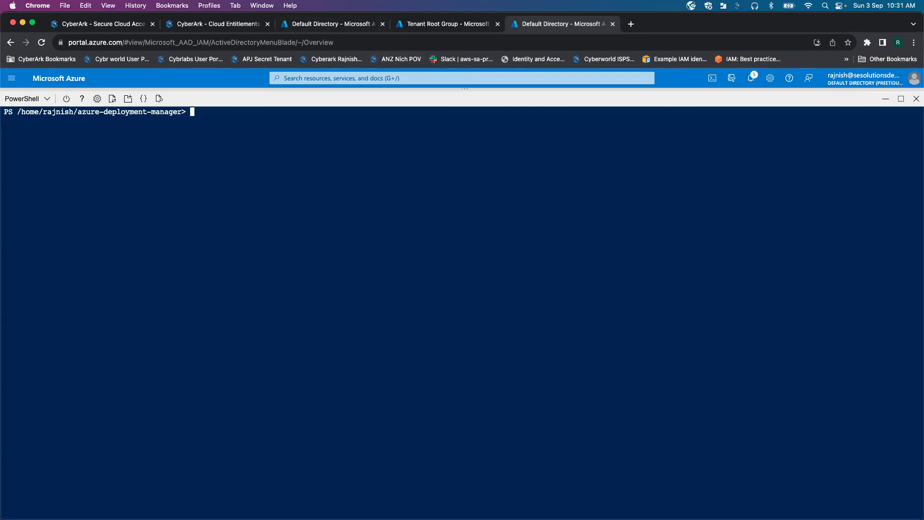
# Step: Paste CEM's deploy.sh command at the Cloud Shell prompt
pyautogui.click(235, 24)
pyautogui.scroll(-5, 497, 253)
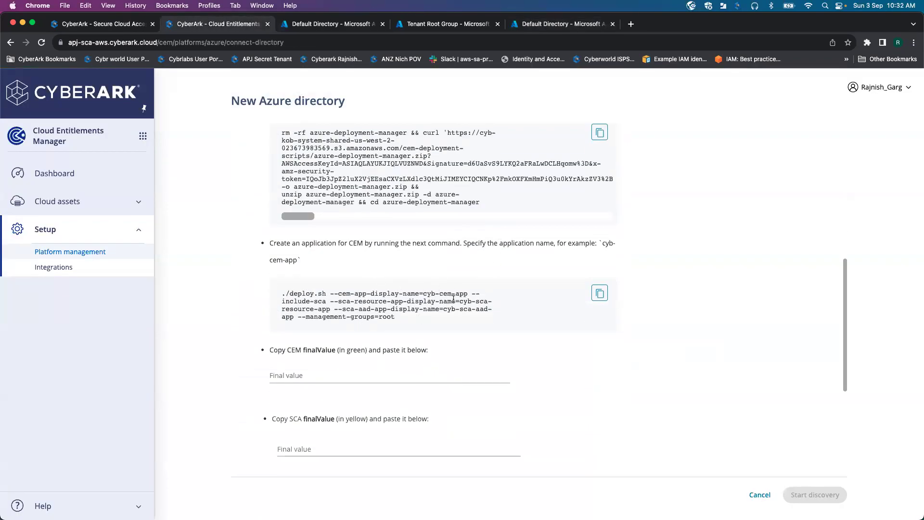
pyautogui.click(601, 294)
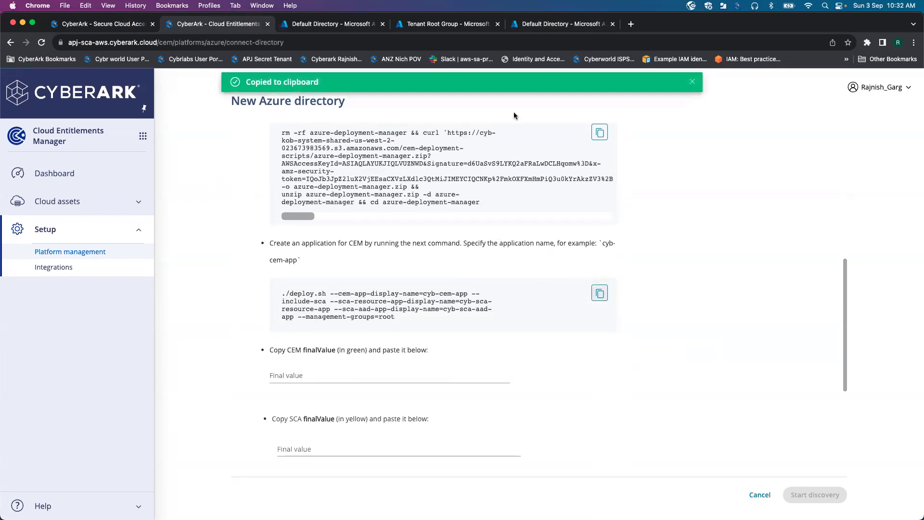
pyautogui.click(534, 25)
pyautogui.rightClick(225, 118)
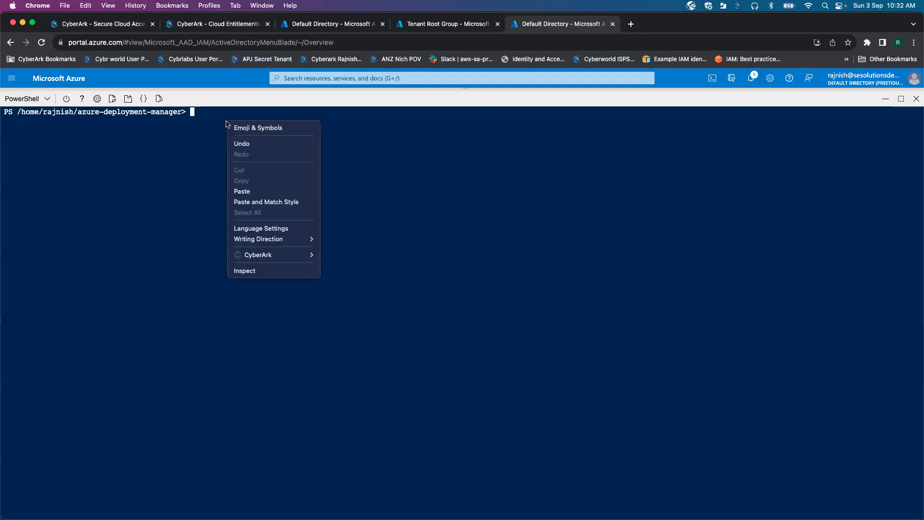
pyautogui.click(288, 190)
# Step: Append -demo to the cyb-cem-app, cyb-sca-resource-app and cyb-sca-aad-app names and run deploy.sh
pyautogui.press('End')
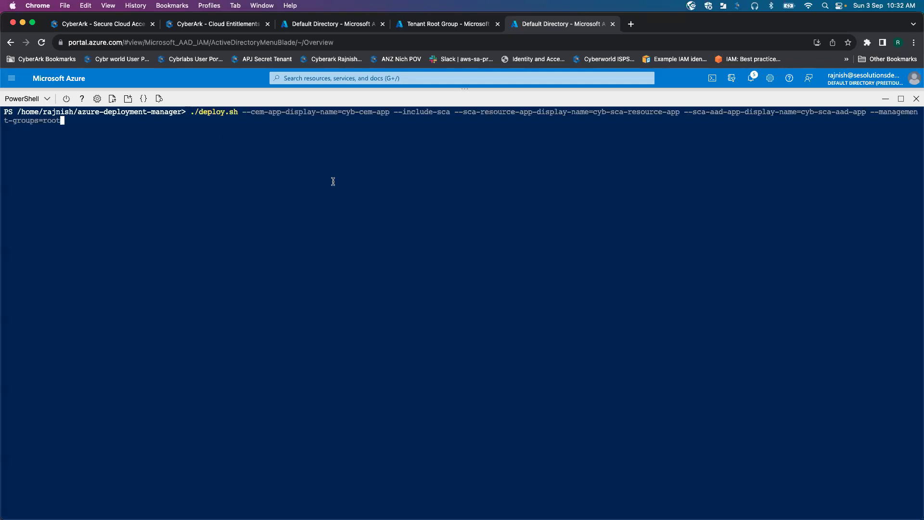
pyautogui.press('Left')
pyautogui.press('Left')
pyautogui.press('Left')
pyautogui.press('Left')
pyautogui.press('Left')
pyautogui.press('Left')
pyautogui.press('Left')
pyautogui.press('Left')
pyautogui.press('Left')
pyautogui.press('Left')
pyautogui.press('Left')
pyautogui.press('Left')
pyautogui.press('Left')
pyautogui.press('Left')
pyautogui.press('Left')
pyautogui.press('Left')
pyautogui.press('Left')
pyautogui.press('Left')
pyautogui.press('Left')
pyautogui.press('Left')
pyautogui.press('Left')
pyautogui.press('Left')
pyautogui.press('Left')
pyautogui.write('-d')
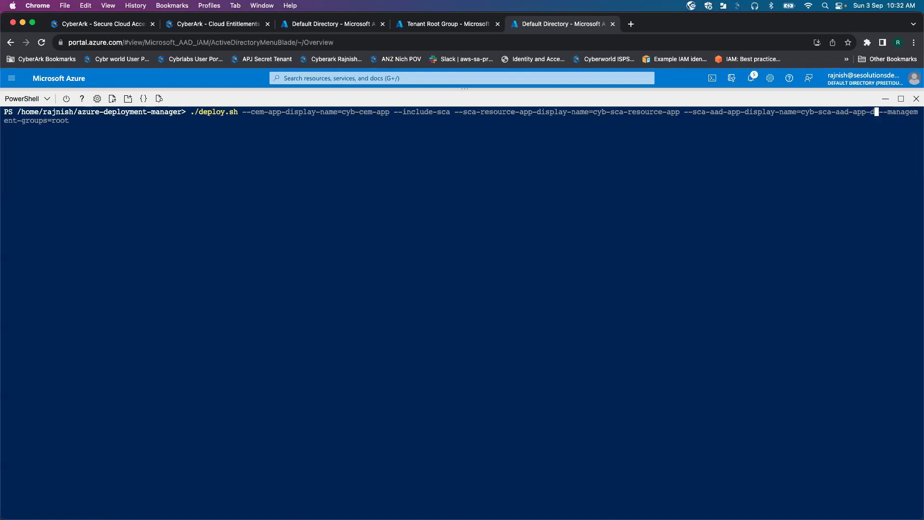
pyautogui.write('emo')
pyautogui.press('Left')
pyautogui.press('Left')
pyautogui.press('Left')
pyautogui.press('Left')
pyautogui.press('Left')
pyautogui.press('Left')
pyautogui.press('Left')
pyautogui.press('Left')
pyautogui.press('Left')
pyautogui.press('Left')
pyautogui.press('Left')
pyautogui.press('Left')
pyautogui.press('Left')
pyautogui.press('Left')
pyautogui.press('Left')
pyautogui.press('Left')
pyautogui.press('Left')
pyautogui.press('Left')
pyautogui.press('Left')
pyautogui.press('Left')
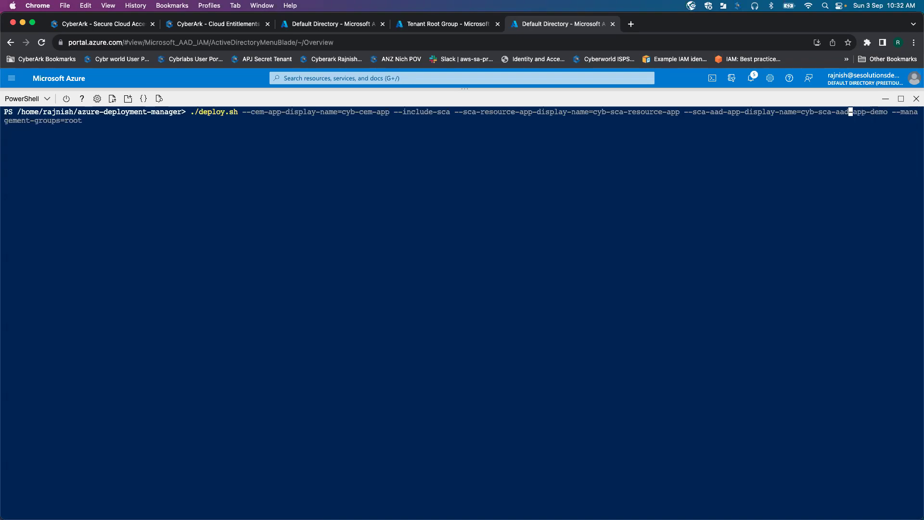
pyautogui.press('Left')
pyautogui.press('Left')
pyautogui.press('Left')
pyautogui.press('Left')
pyautogui.press('Left')
pyautogui.press('Left')
pyautogui.press('Left')
pyautogui.press('Left')
pyautogui.press('Left')
pyautogui.press('Left')
pyautogui.press('Left')
pyautogui.press('Left')
pyautogui.press('Left')
pyautogui.press('Left')
pyautogui.press('Left')
pyautogui.press('Left')
pyautogui.press('Left')
pyautogui.press('Left')
pyautogui.press('Left')
pyautogui.press('Left')
pyautogui.write('-demo')
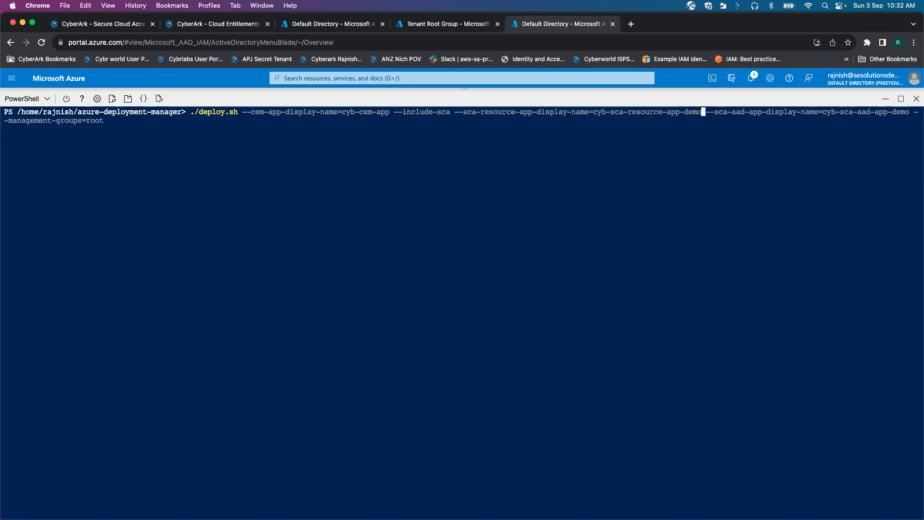
pyautogui.press('Left')
pyautogui.press('Left')
pyautogui.press('Left')
pyautogui.press('Left')
pyautogui.press('Left')
pyautogui.press('Left')
pyautogui.press('Left')
pyautogui.press('Left')
pyautogui.press('Left')
pyautogui.press('Left')
pyautogui.press('Left')
pyautogui.press('Left')
pyautogui.press('Left')
pyautogui.press('Left')
pyautogui.press('Left')
pyautogui.press('Left')
pyautogui.press('Left')
pyautogui.press('Left')
pyautogui.press('Left')
pyautogui.press('Left')
pyautogui.press('Left')
pyautogui.press('Left')
pyautogui.press('Left')
pyautogui.press('Left')
pyautogui.press('Left')
pyautogui.press('Left')
pyautogui.press('Left')
pyautogui.press('Left')
pyautogui.press('Left')
pyautogui.press('Left')
pyautogui.press('Left')
pyautogui.press('Left')
pyautogui.press('Left')
pyautogui.press('Left')
pyautogui.press('Left')
pyautogui.press('Left')
pyautogui.press('Left')
pyautogui.press('Left')
pyautogui.press('Left')
pyautogui.press('Left')
pyautogui.press('Left')
pyautogui.press('Left')
pyautogui.press('Left')
pyautogui.press('Left')
pyautogui.press('Left')
pyautogui.press('Left')
pyautogui.press('Left')
pyautogui.press('Left')
pyautogui.press('Left')
pyautogui.press('Left')
pyautogui.press('Left')
pyautogui.press('Left')
pyautogui.press('Left')
pyautogui.press('Left')
pyautogui.press('Left')
pyautogui.press('Left')
pyautogui.press('Left')
pyautogui.write('-demo')
pyautogui.press('Return')
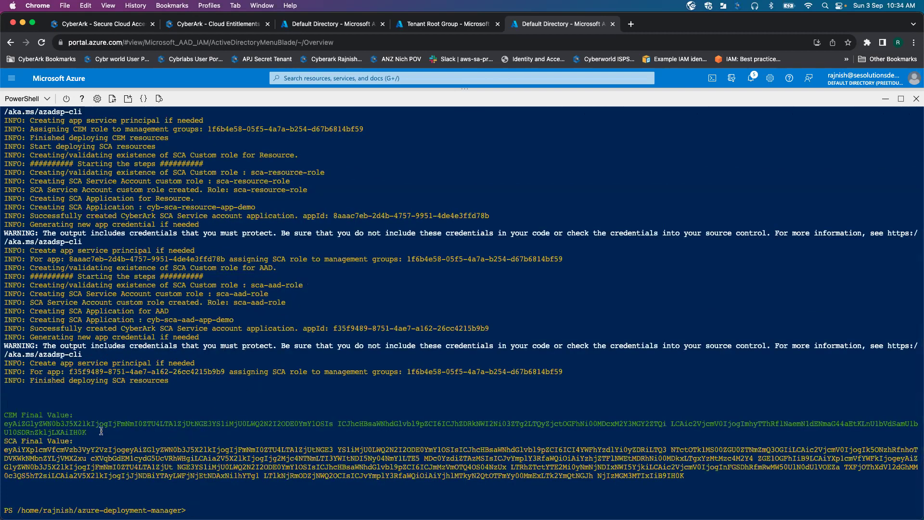
# Step: Copy the CEM Final Value from the deployment output into CyberArk's CEM Final value field
pyautogui.moveTo(87, 432); pyautogui.dragTo(3, 424)
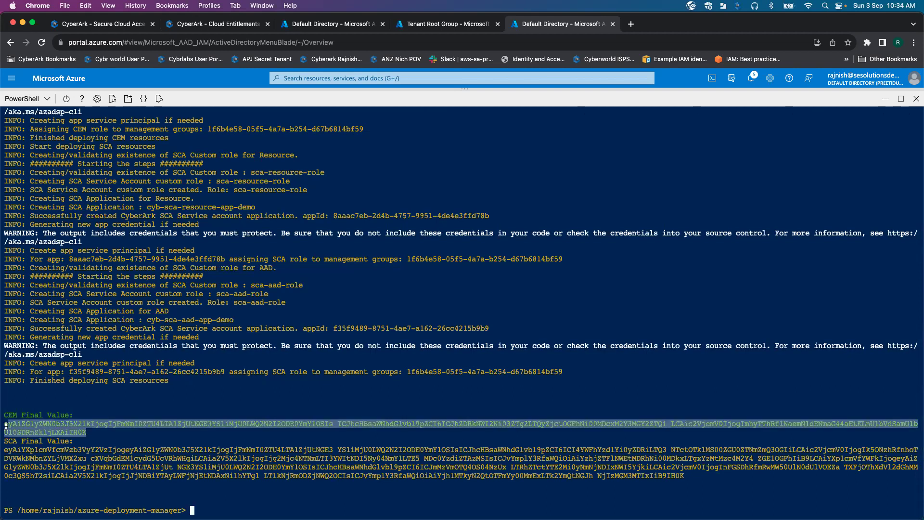
pyautogui.click(31, 426)
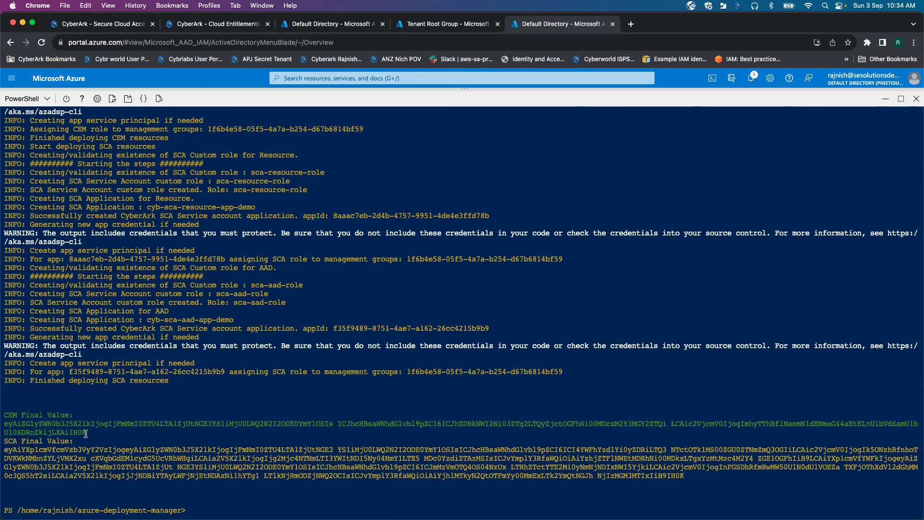
pyautogui.moveTo(87, 432); pyautogui.dragTo(2, 424)
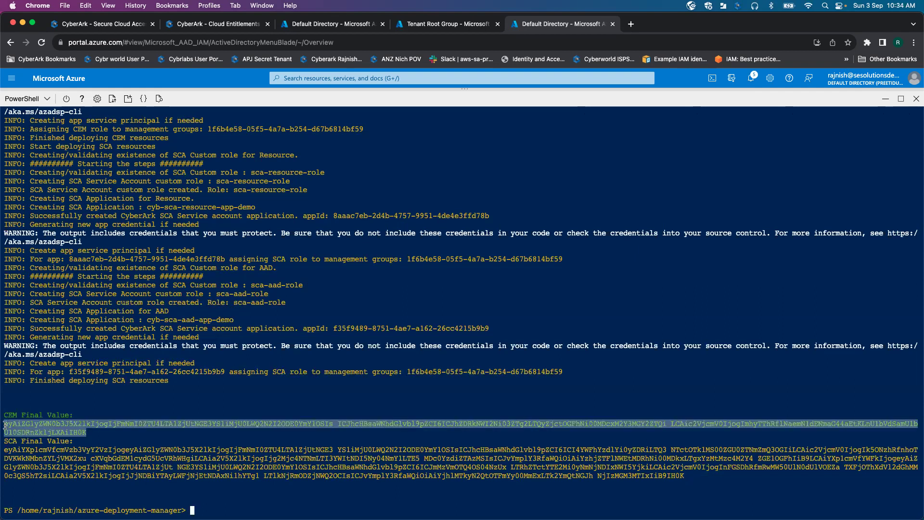
pyautogui.click(38, 427)
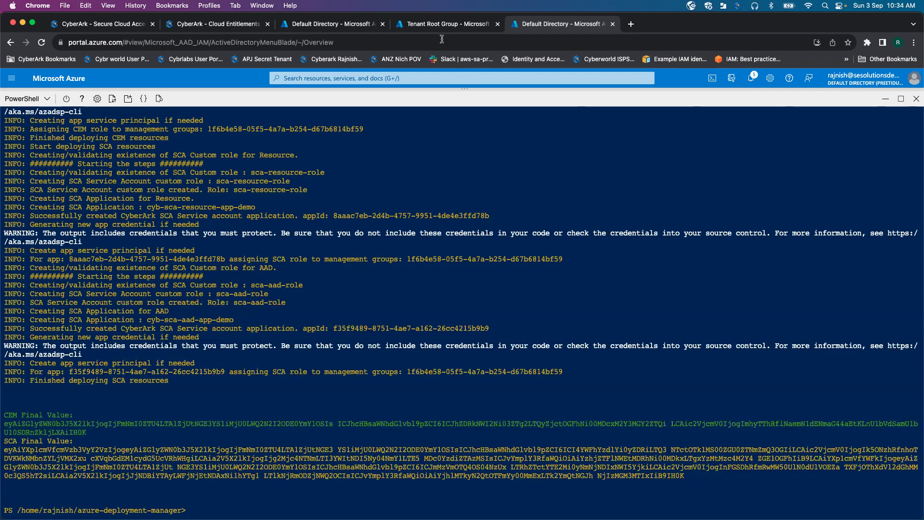
pyautogui.click(225, 24)
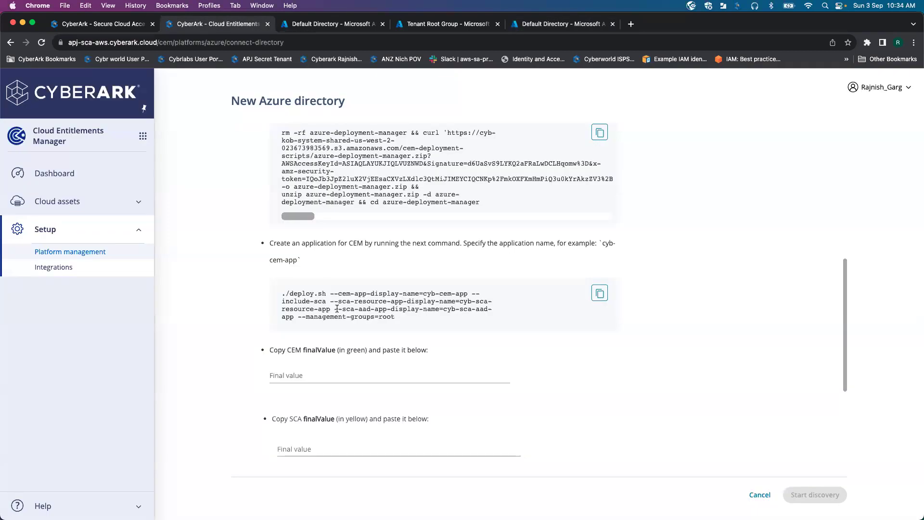
pyautogui.click(315, 376)
pyautogui.press('cmd+v')
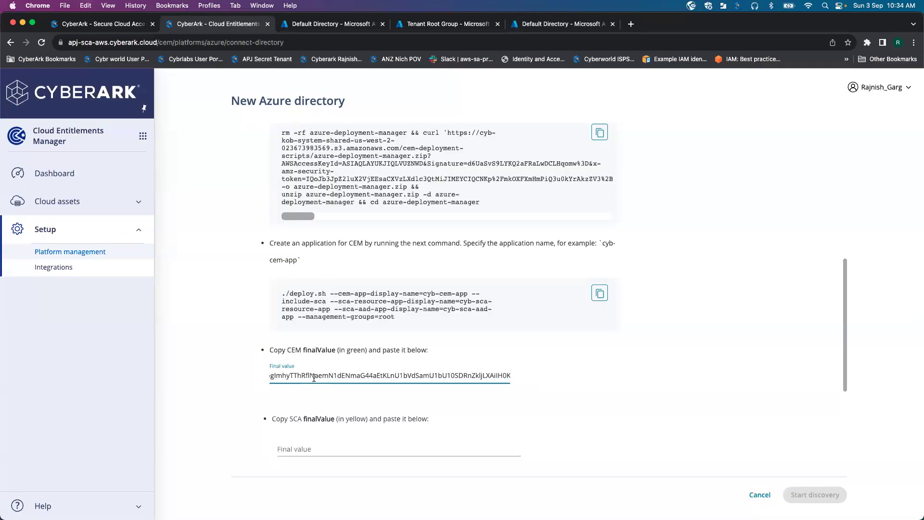
pyautogui.click(547, 25)
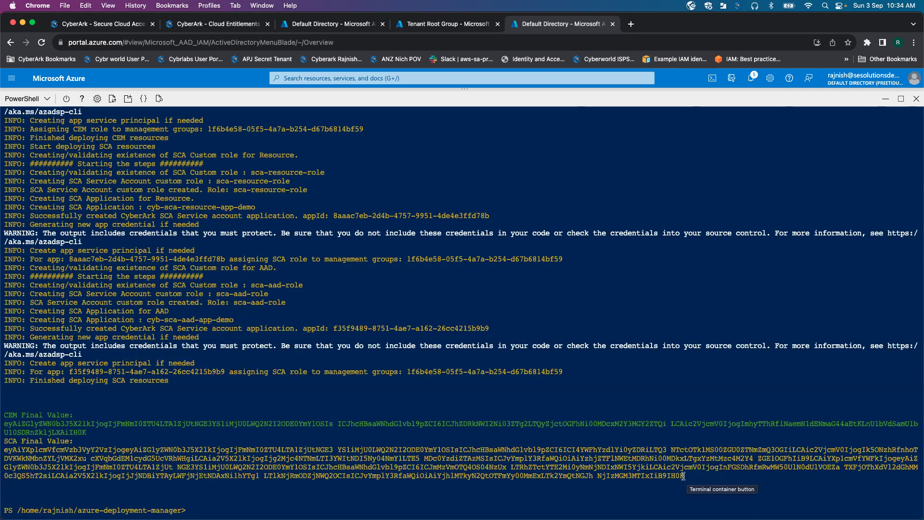
# Step: Copy the SCA Final Value from the Cloud Shell output and go to the Default Directory tab
pyautogui.moveTo(683, 476); pyautogui.dragTo(5, 451)
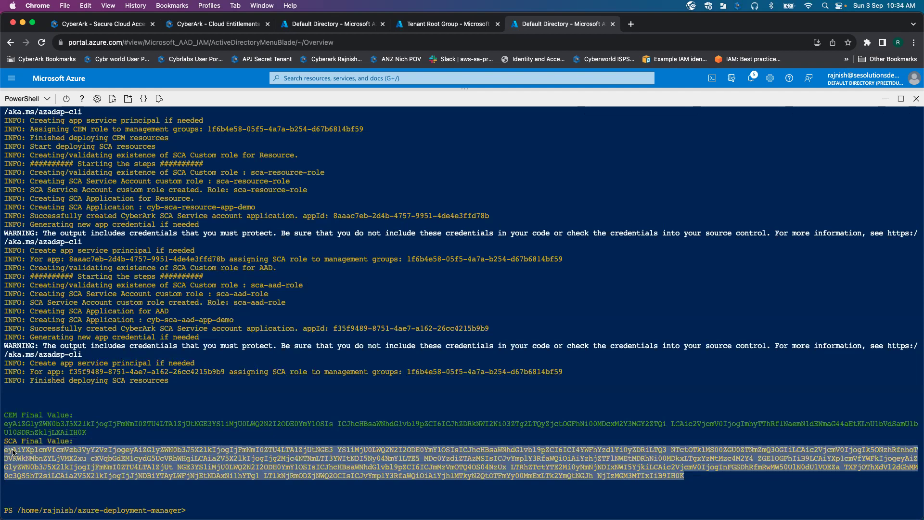
pyautogui.rightClick(13, 452)
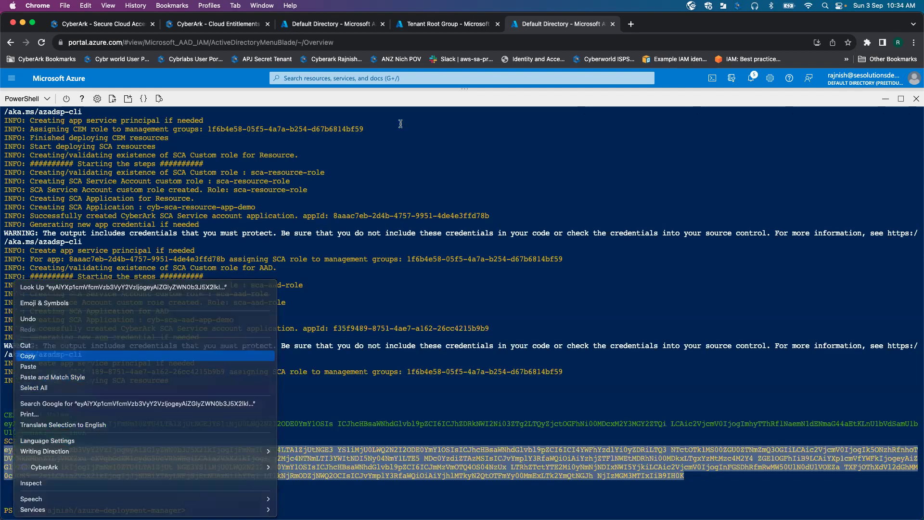
pyautogui.press('Return')
pyautogui.click(445, 24)
pyautogui.click(359, 24)
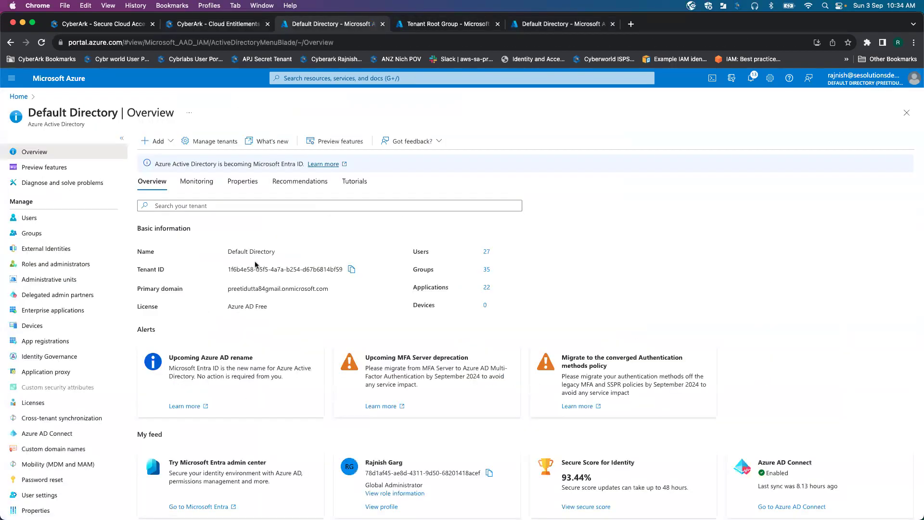
# Step: Paste the SCA Final Value into CyberArk's SCA Final value field and scroll to the grant-permissions steps
pyautogui.click(226, 25)
pyautogui.click(319, 449)
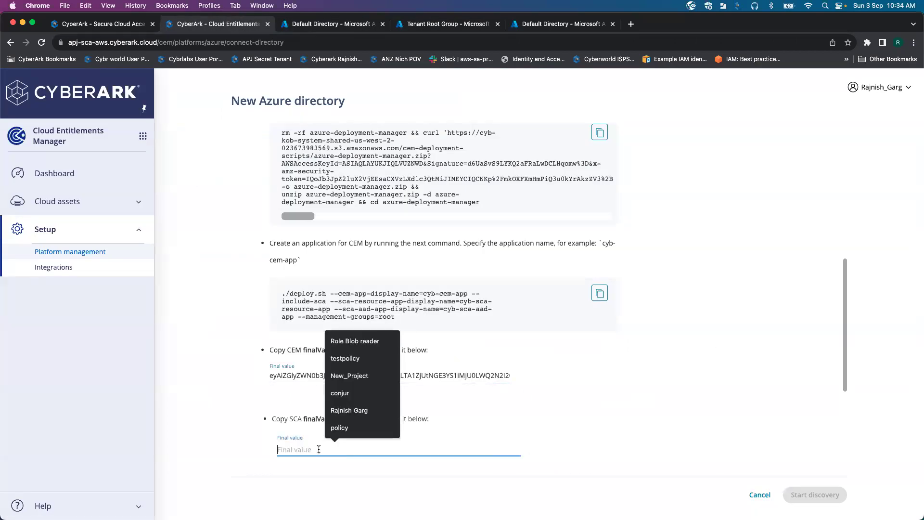
pyautogui.press('super+v')
pyautogui.scroll(-5, 598, 370)
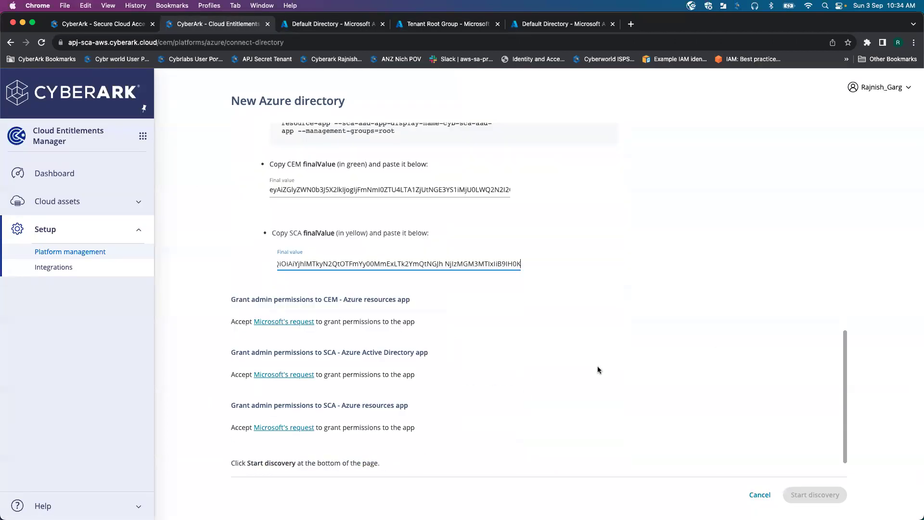
pyautogui.click(599, 370)
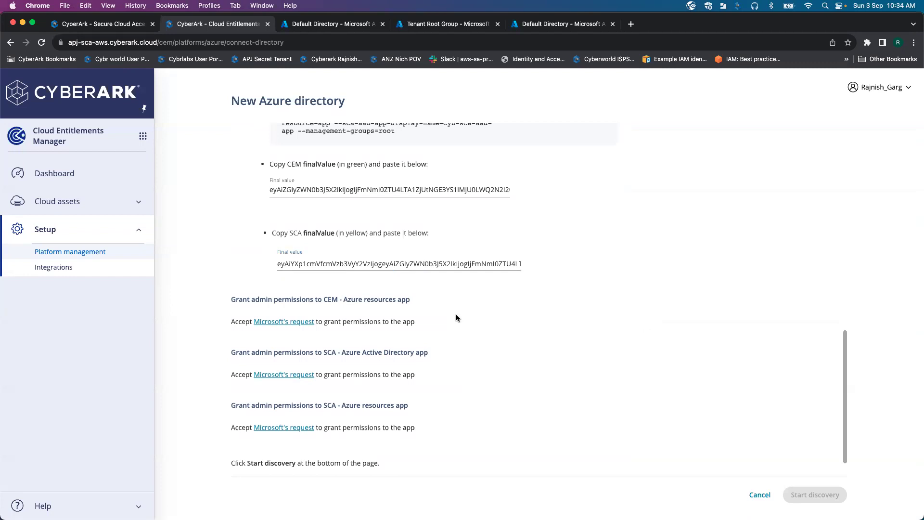
pyautogui.scroll(-1, 493, 324)
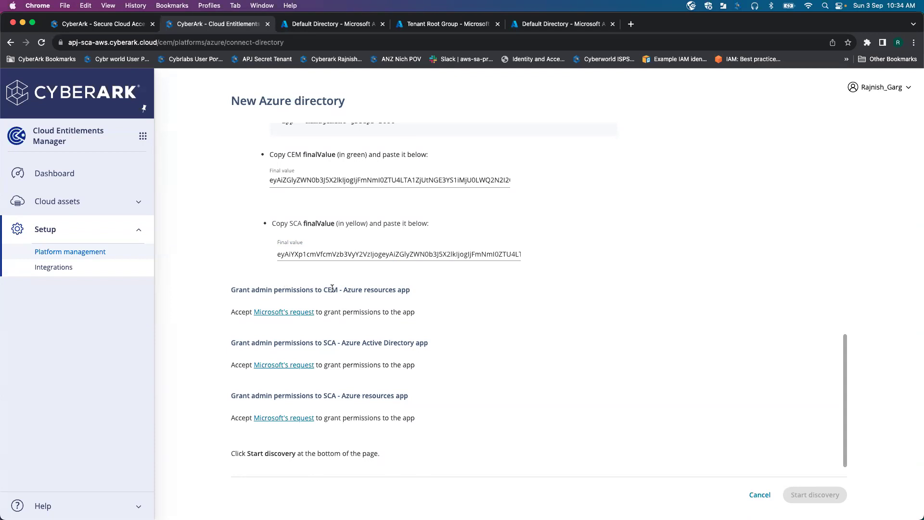
# Step: Grant admin consent to cyb-cem-app-demo with the admin account, then close the success tab
pyautogui.click(298, 316)
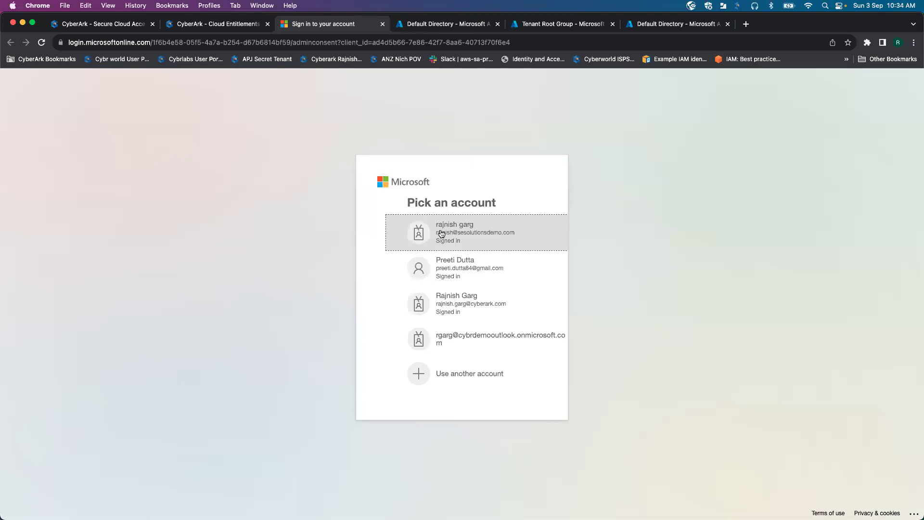
pyautogui.click(441, 233)
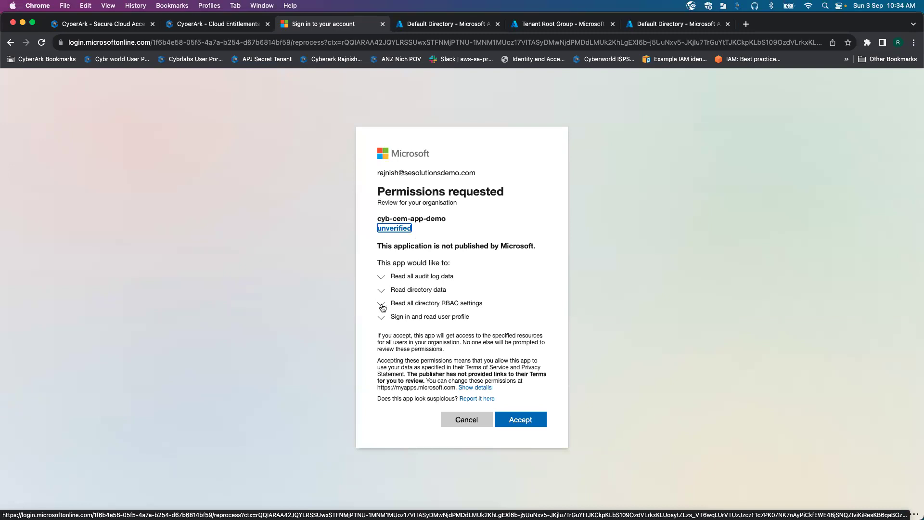
pyautogui.click(537, 422)
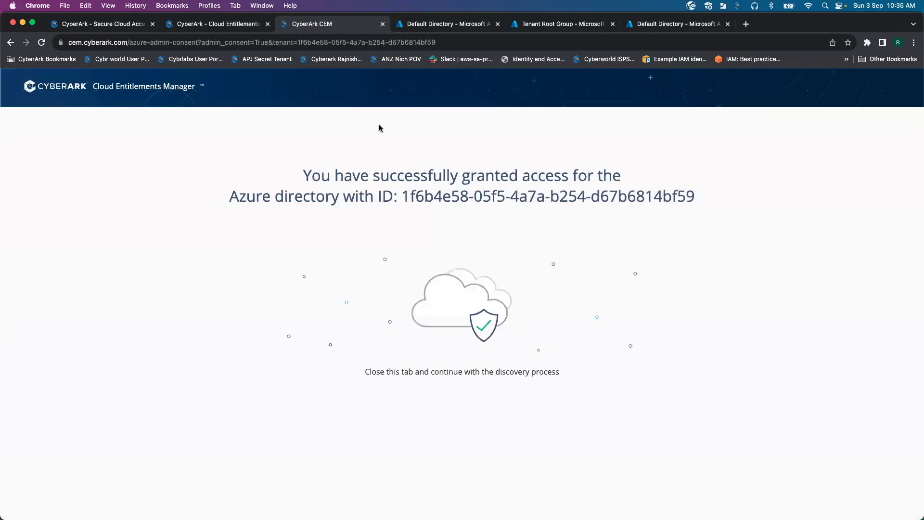
pyautogui.click(382, 25)
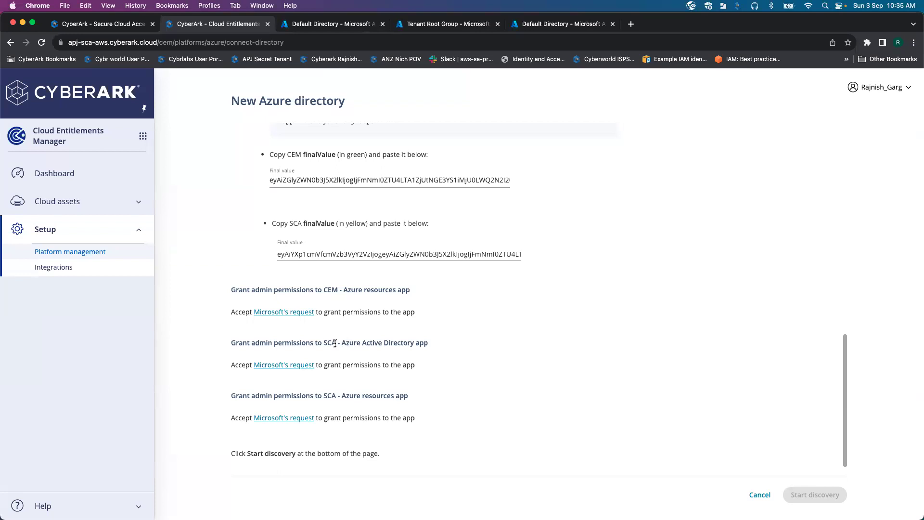
# Step: Sign in as the admin and accept cyb-sca-aad-app-demo's requested permissions, including RBAC settings
pyautogui.click(294, 365)
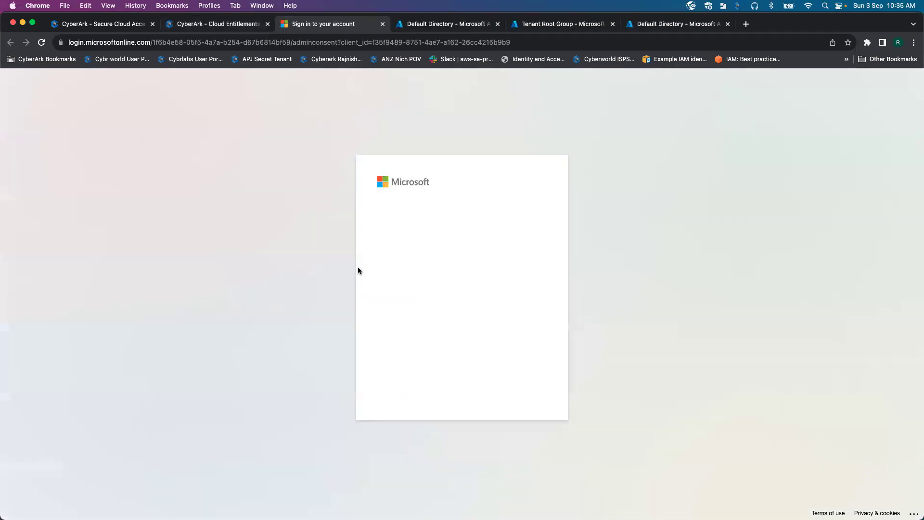
pyautogui.click(456, 220)
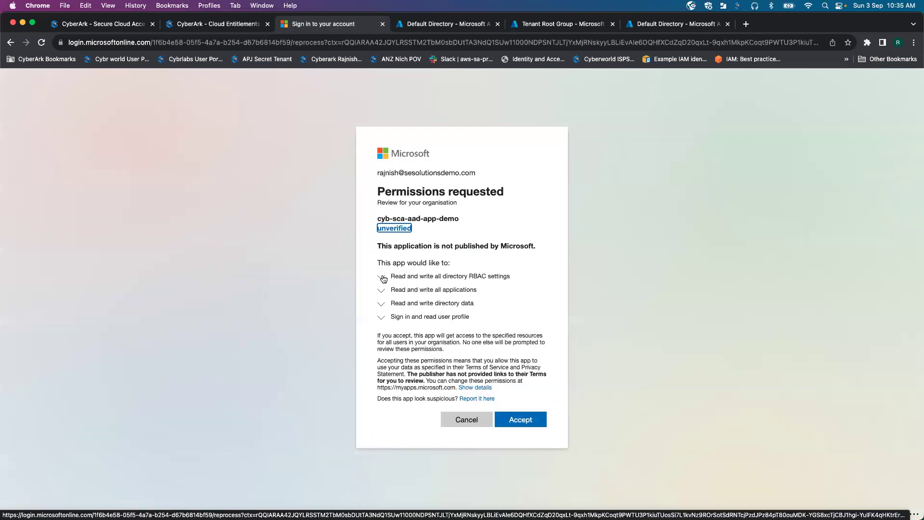
pyautogui.click(382, 277)
pyautogui.click(383, 253)
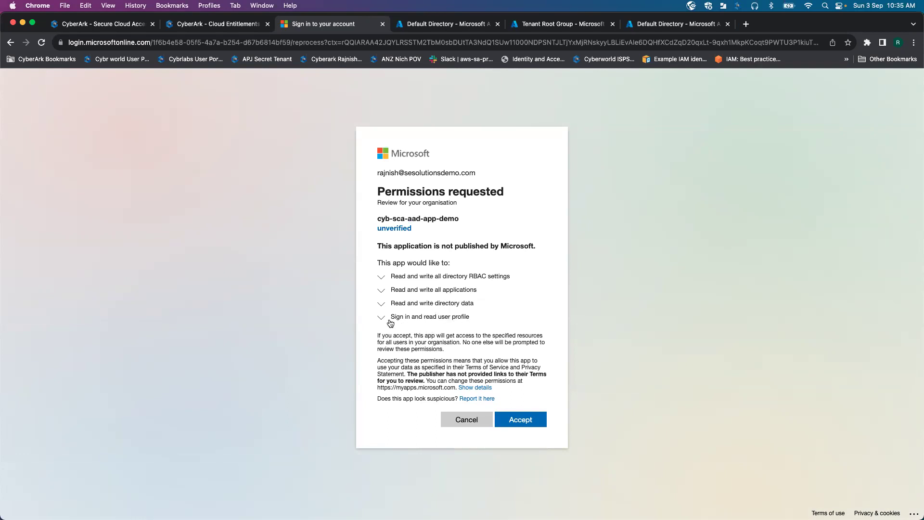
pyautogui.click(521, 426)
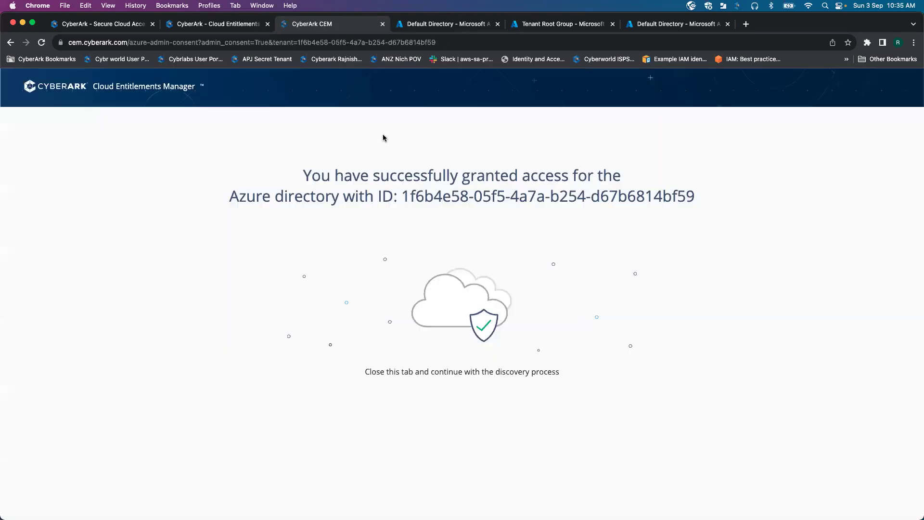
# Step: Accept cyb-sca-resource-app-demo's permissions with the admin account, then close the success tab
pyautogui.click(383, 24)
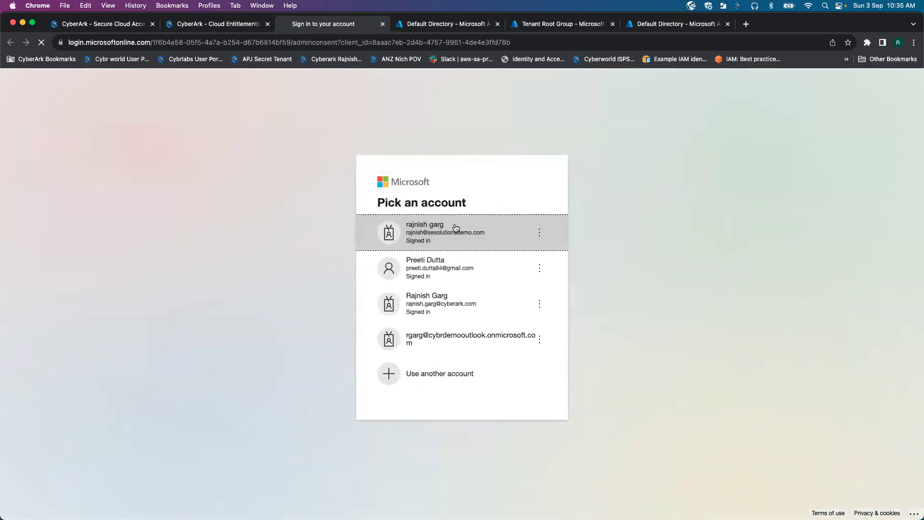
pyautogui.click(454, 225)
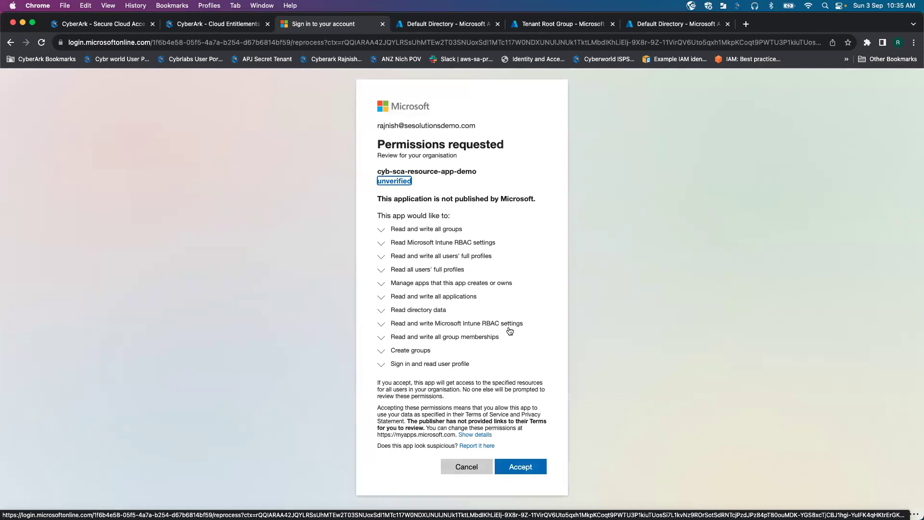
pyautogui.click(521, 466)
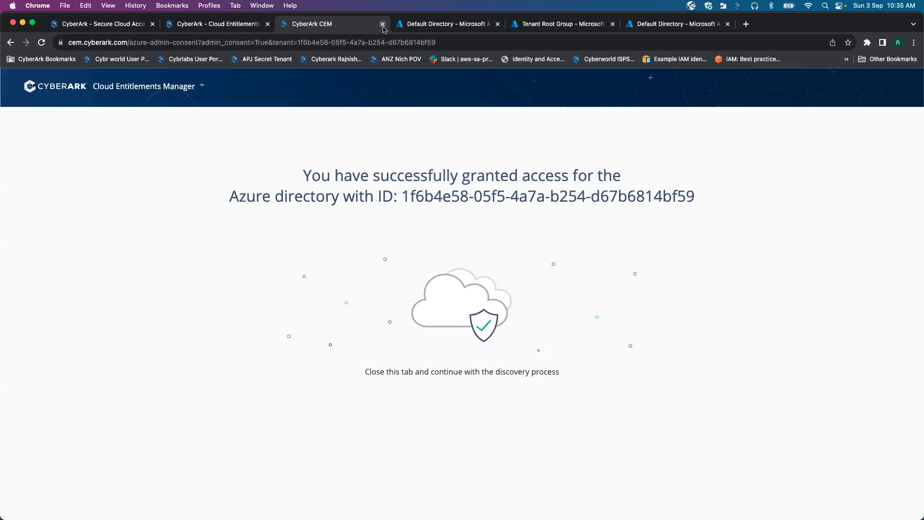
pyautogui.click(383, 24)
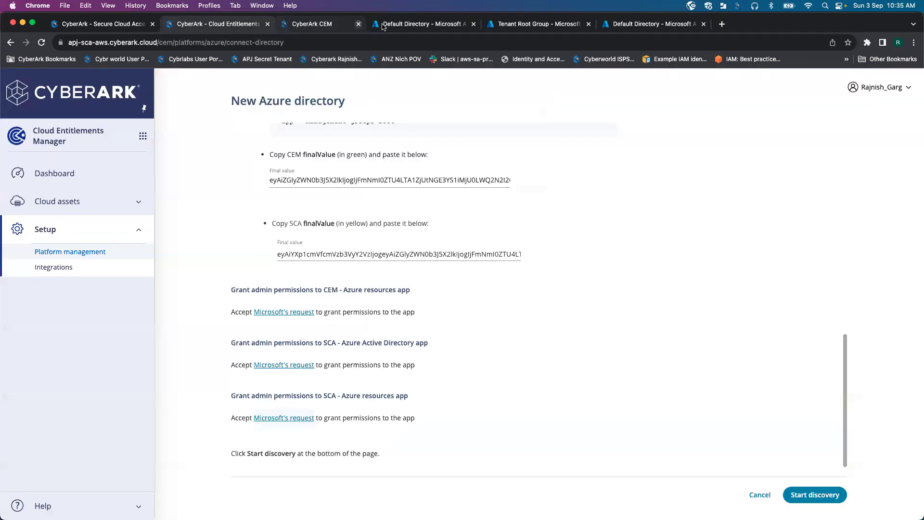
# Step: Close the leftover consent tab and start discovery of the new Azure directory
pyautogui.click(359, 23)
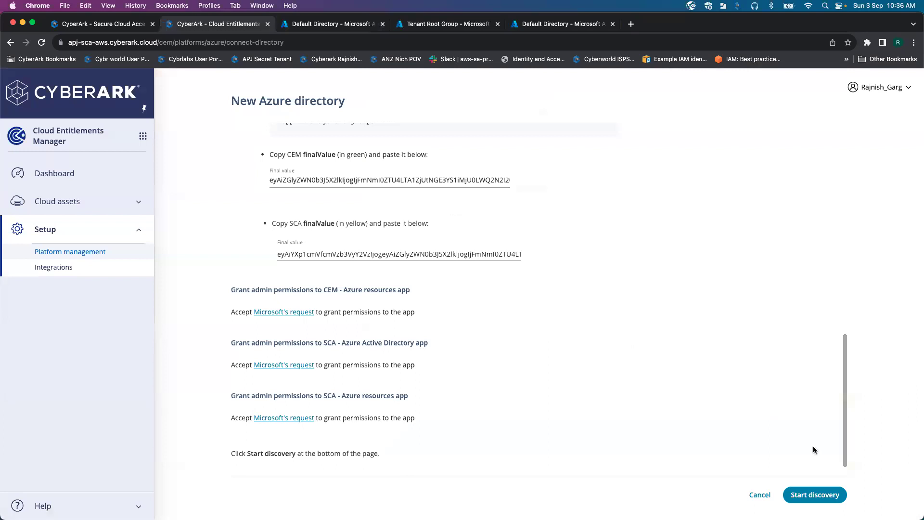
pyautogui.click(819, 497)
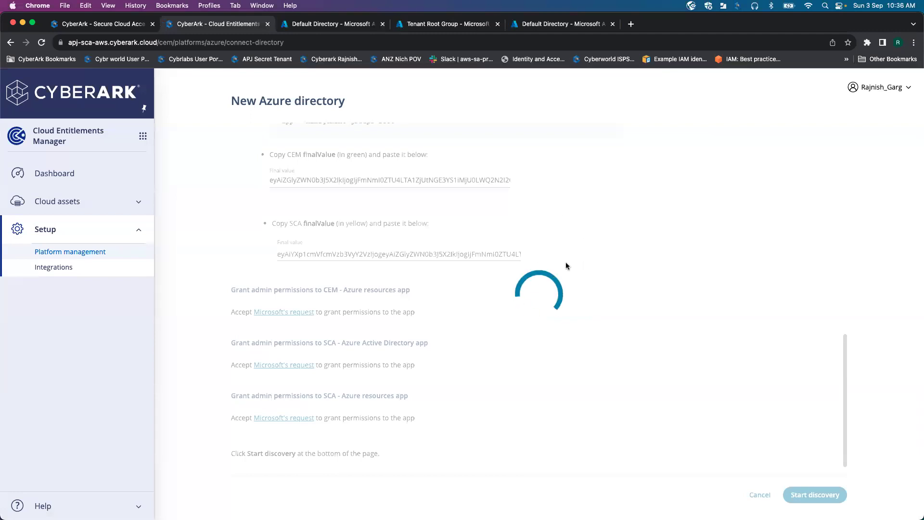
# Step: Refresh Tenant Root Group role assignments to list CyberArk-CEM-Application-Role, sca-aad-role and sca-resource-role
pyautogui.click(448, 25)
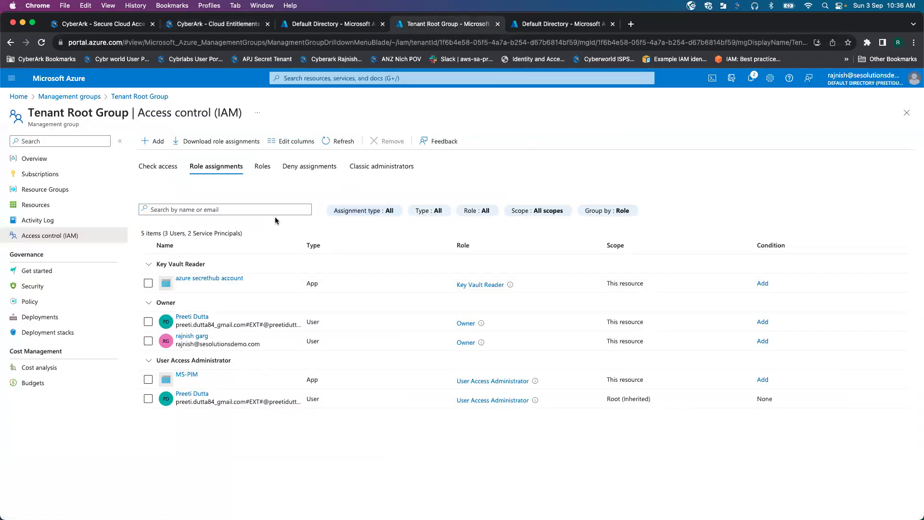
pyautogui.click(333, 141)
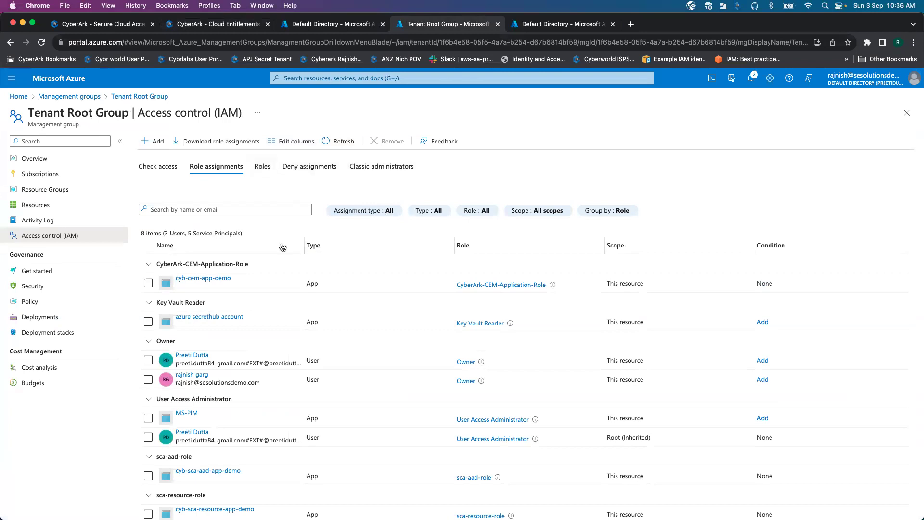
pyautogui.scroll(-1, 283, 247)
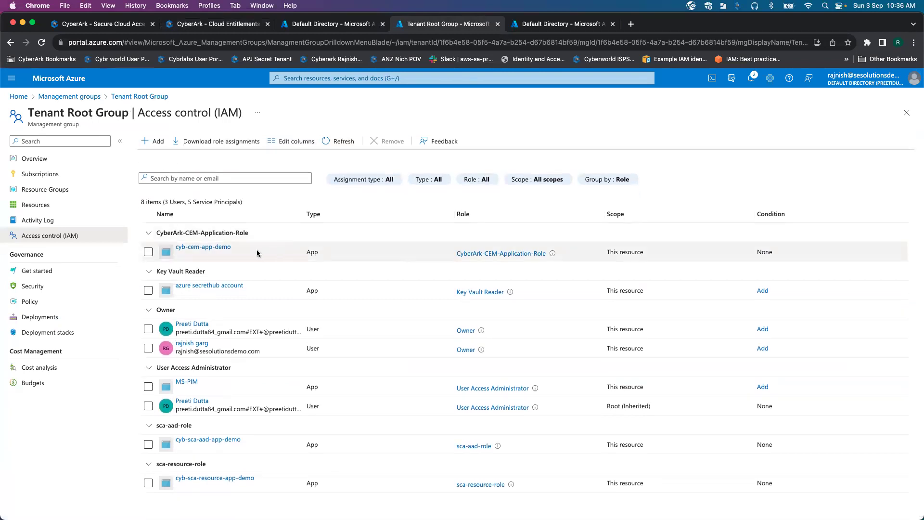
pyautogui.scroll(1, 262, 253)
pyautogui.scroll(-1, 257, 254)
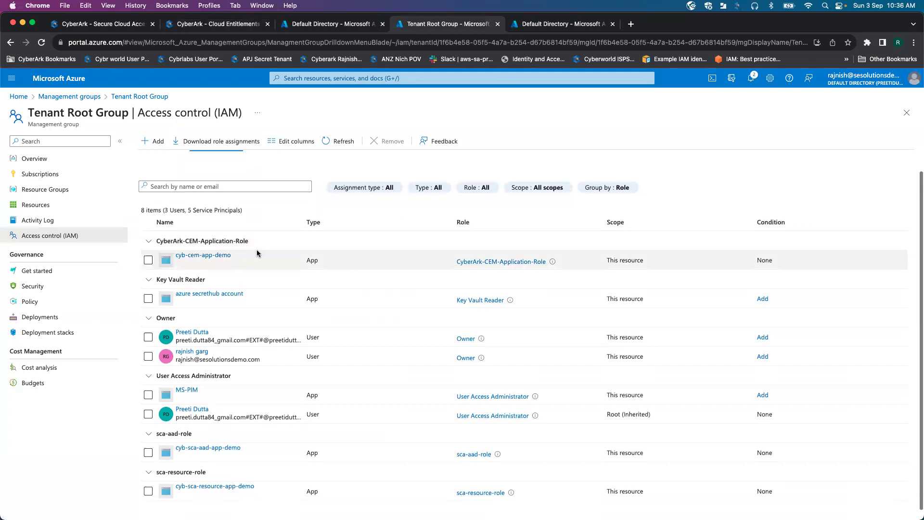
pyautogui.scroll(1, 305, 219)
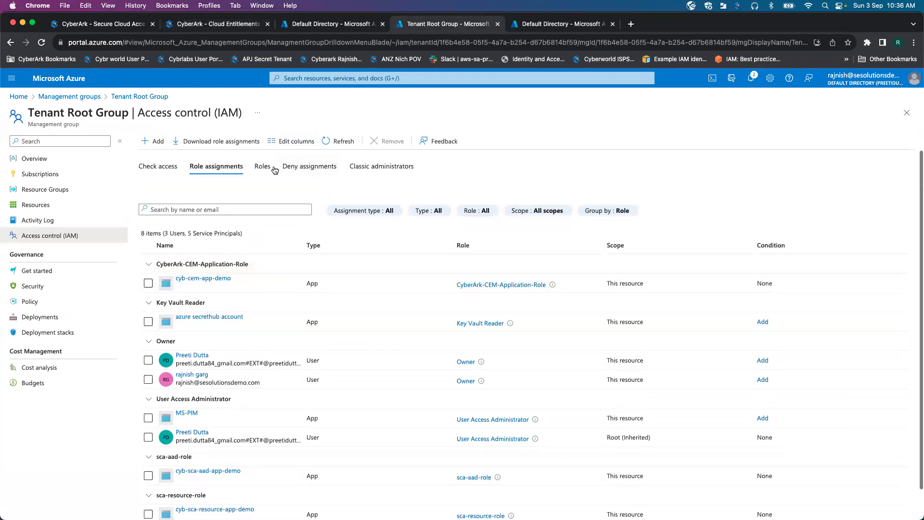
pyautogui.click(268, 167)
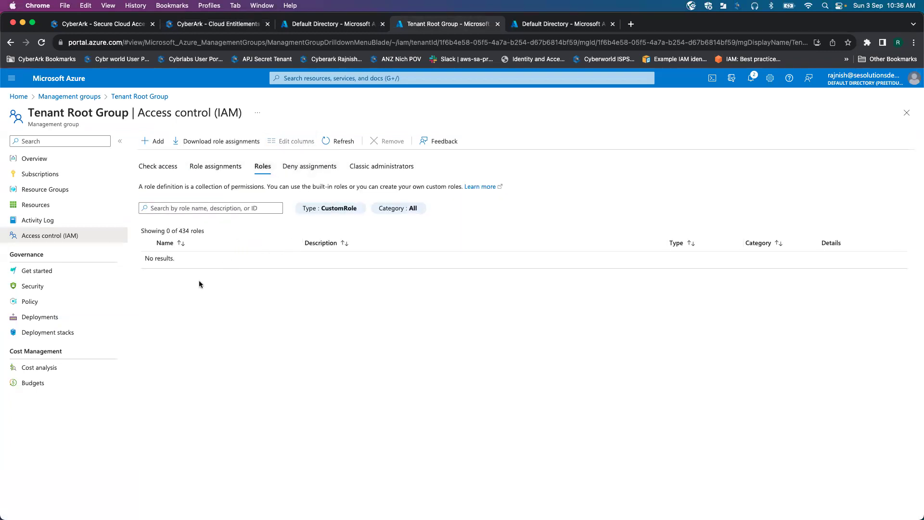
pyautogui.click(350, 209)
pyautogui.click(355, 206)
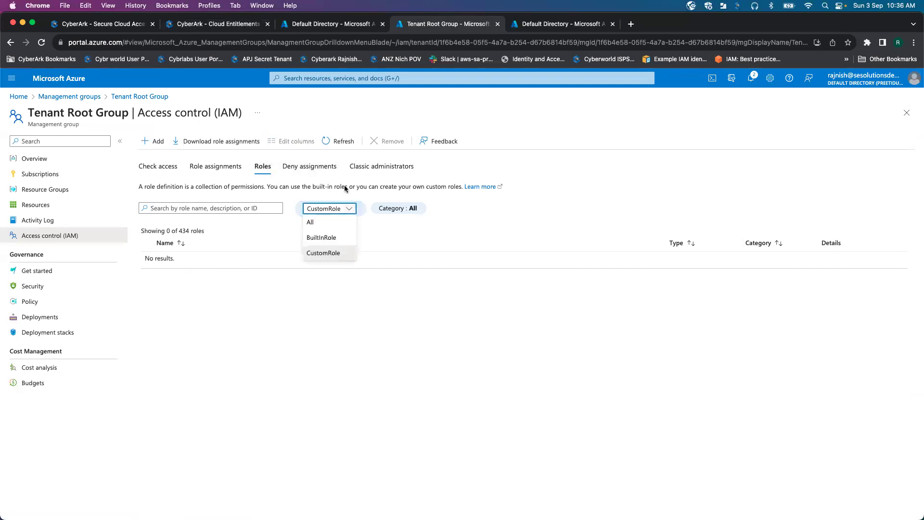
pyautogui.click(339, 141)
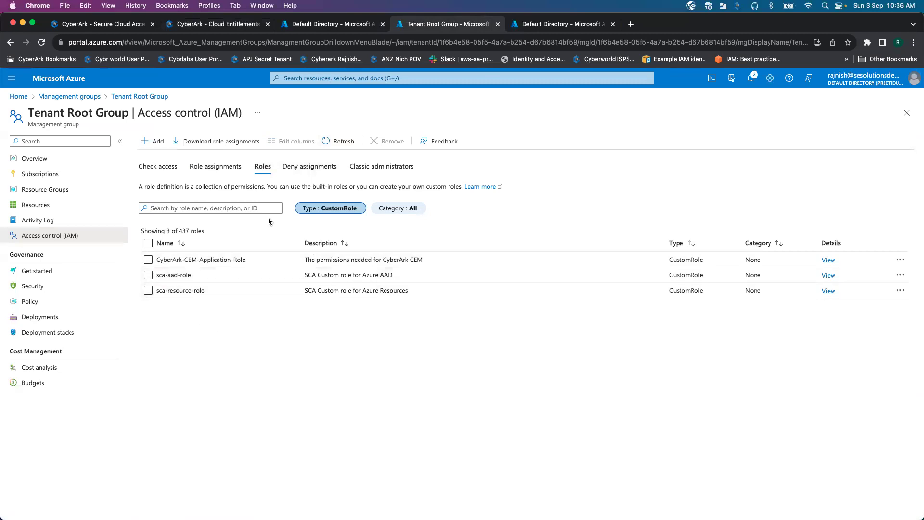
pyautogui.click(221, 169)
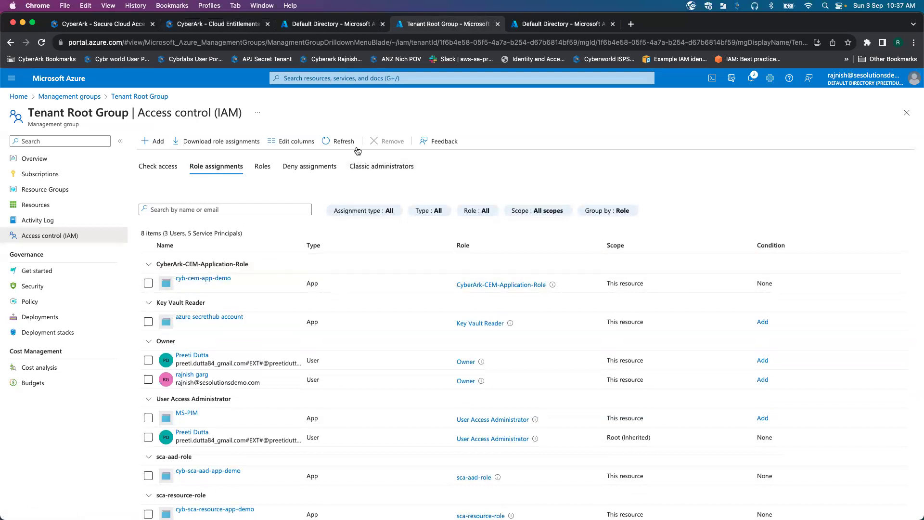
pyautogui.scroll(-1, 296, 322)
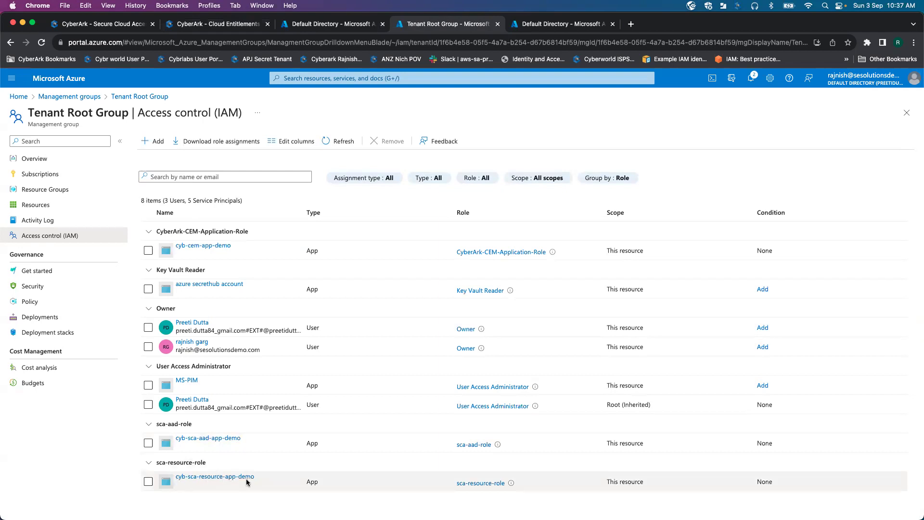
# Step: Find cyb-cem-app-demo under All applications, check its three Microsoft Graph API permissions, and return to CyberArk
pyautogui.click(313, 79)
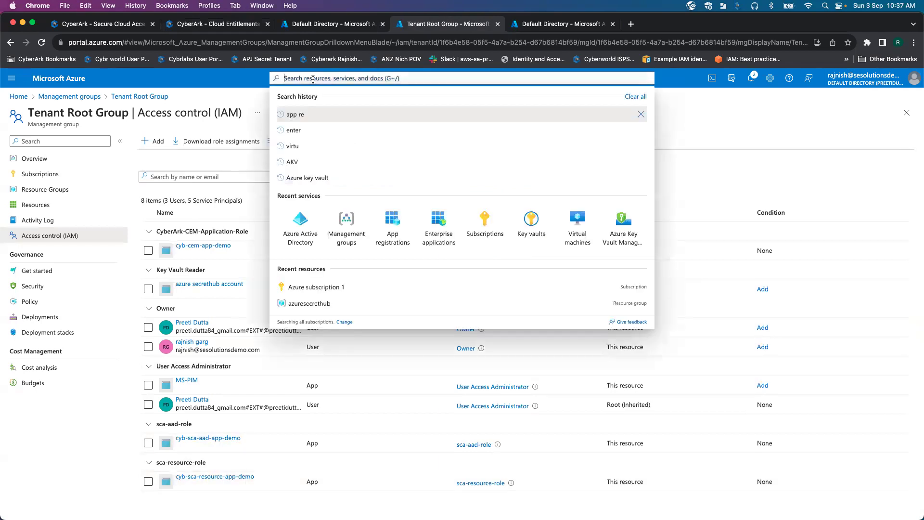
pyautogui.click(393, 224)
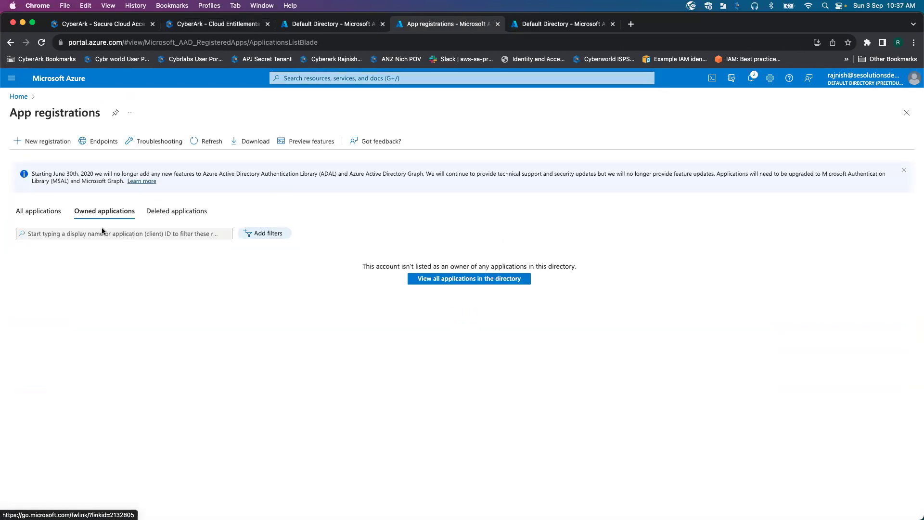
pyautogui.click(50, 212)
pyautogui.click(217, 234)
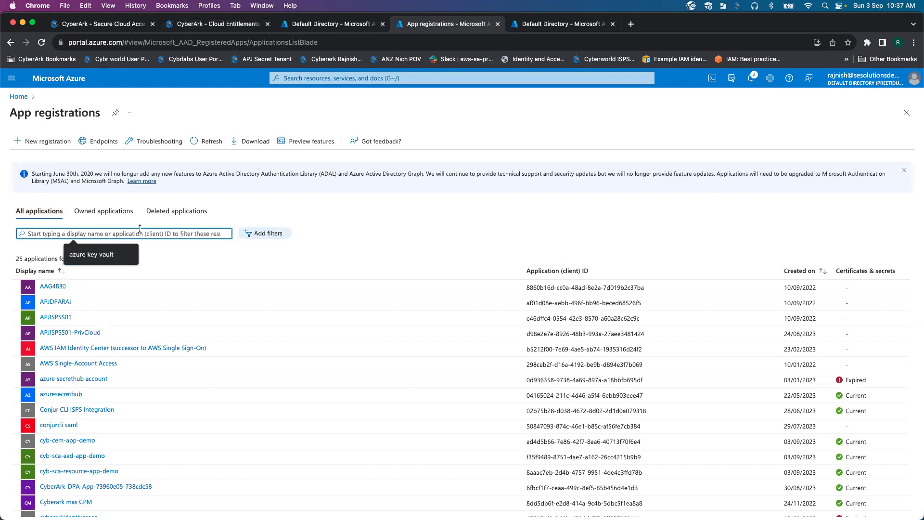
pyautogui.write('sca')
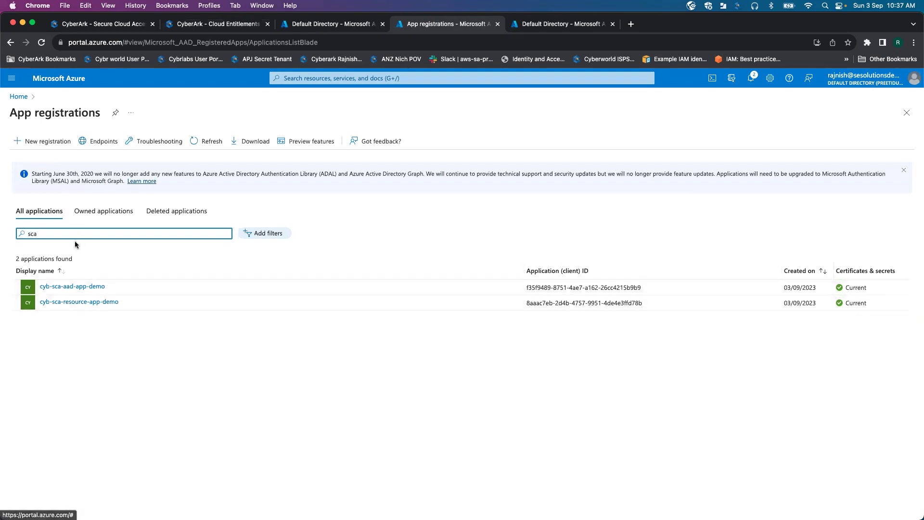
pyautogui.press('BackSpace')
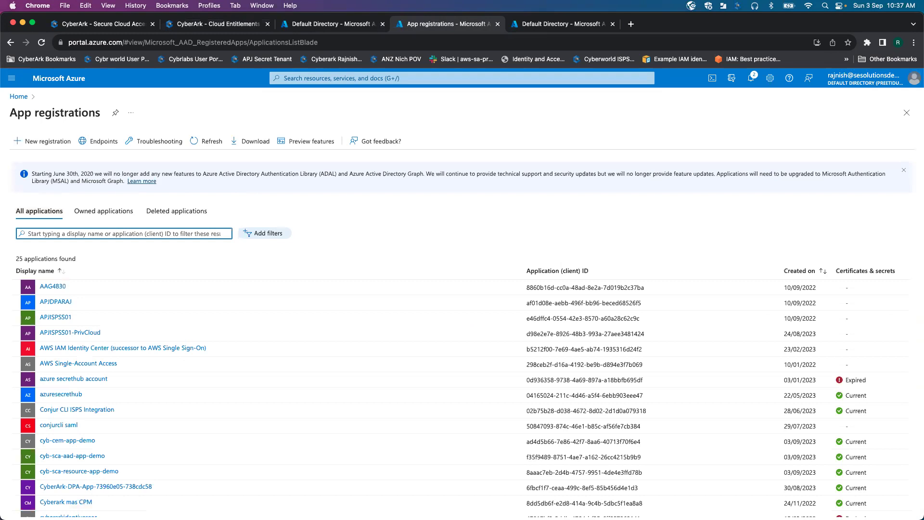
pyautogui.write('c')
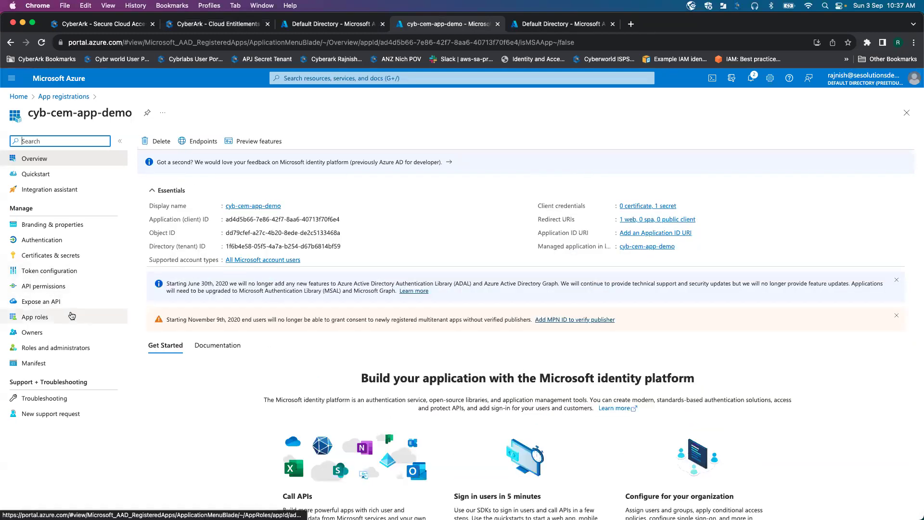
pyautogui.click(71, 292)
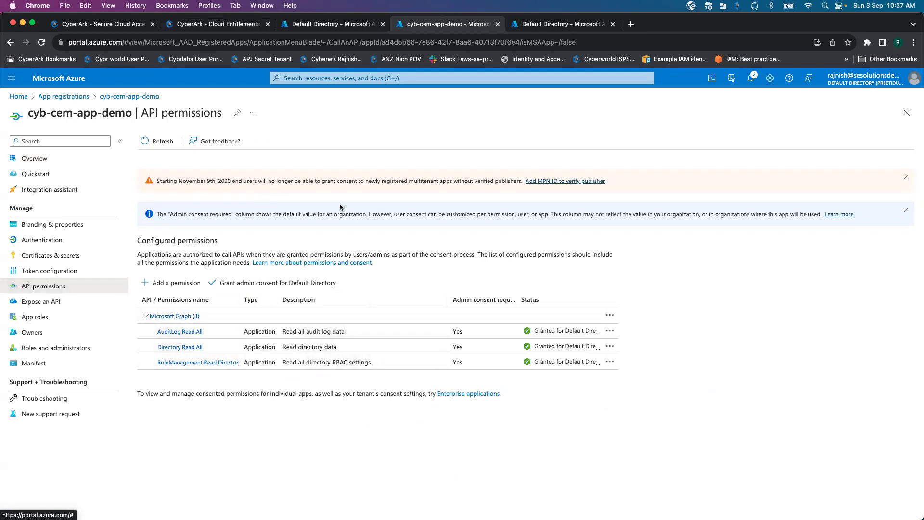
pyautogui.click(229, 25)
# Step: Open and dismiss the Azure add-subscription options, then reload Platform management for discovery results
pyautogui.click(444, 156)
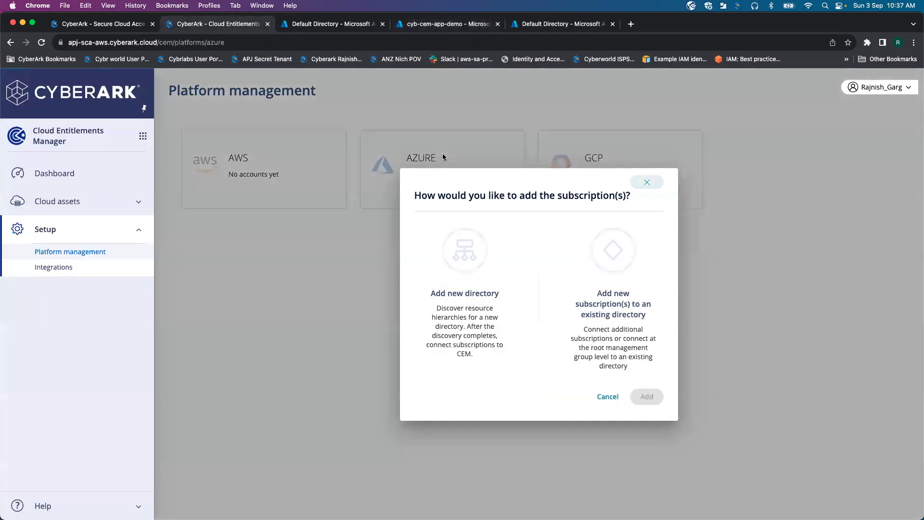
pyautogui.click(645, 182)
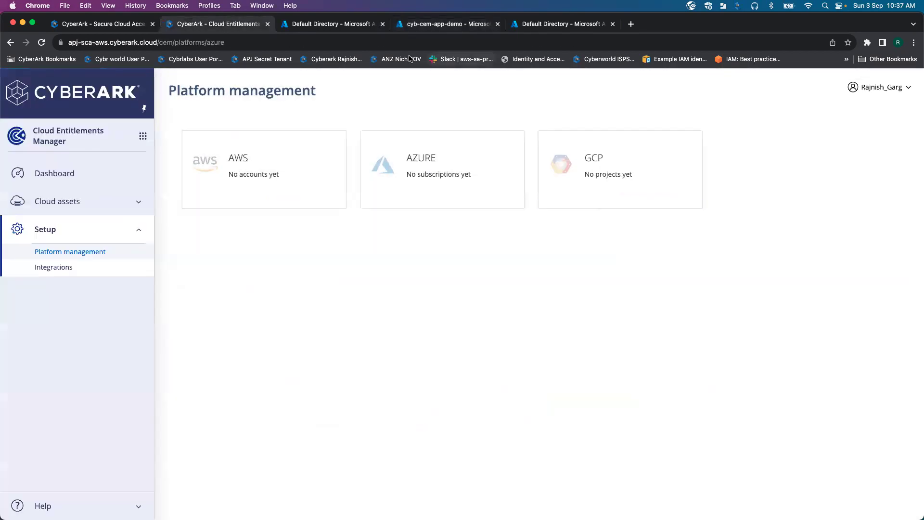
pyautogui.click(372, 38)
pyautogui.press('Return')
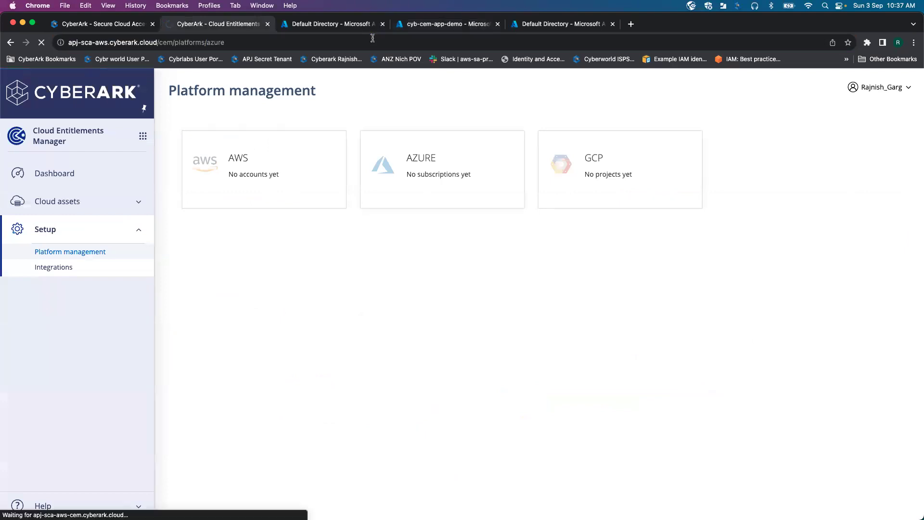